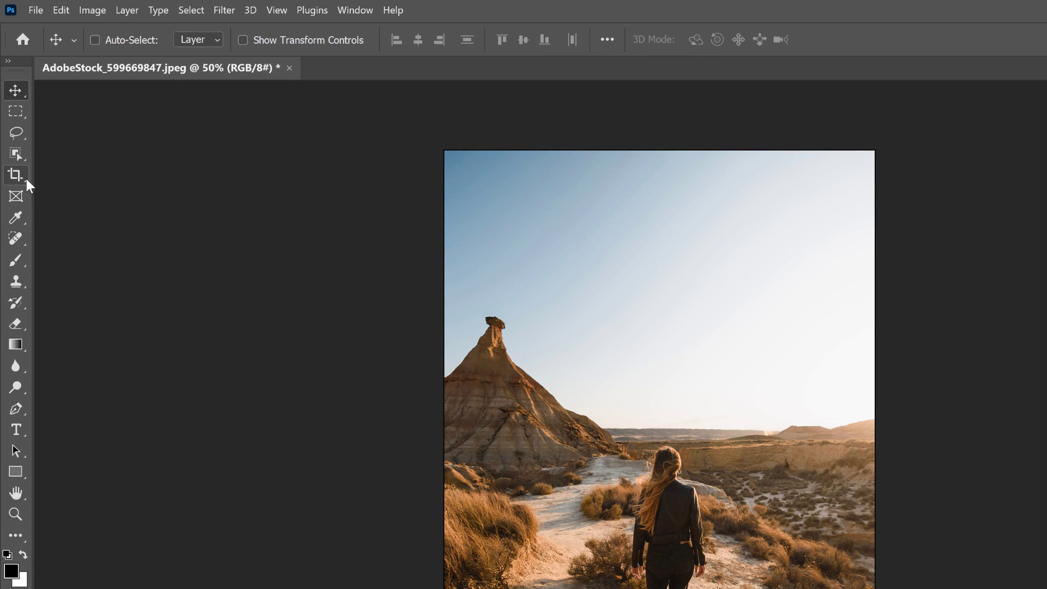
With the Crop tool, clear the fixed ratio and fit the crop frame to the photo's height
click(15, 174)
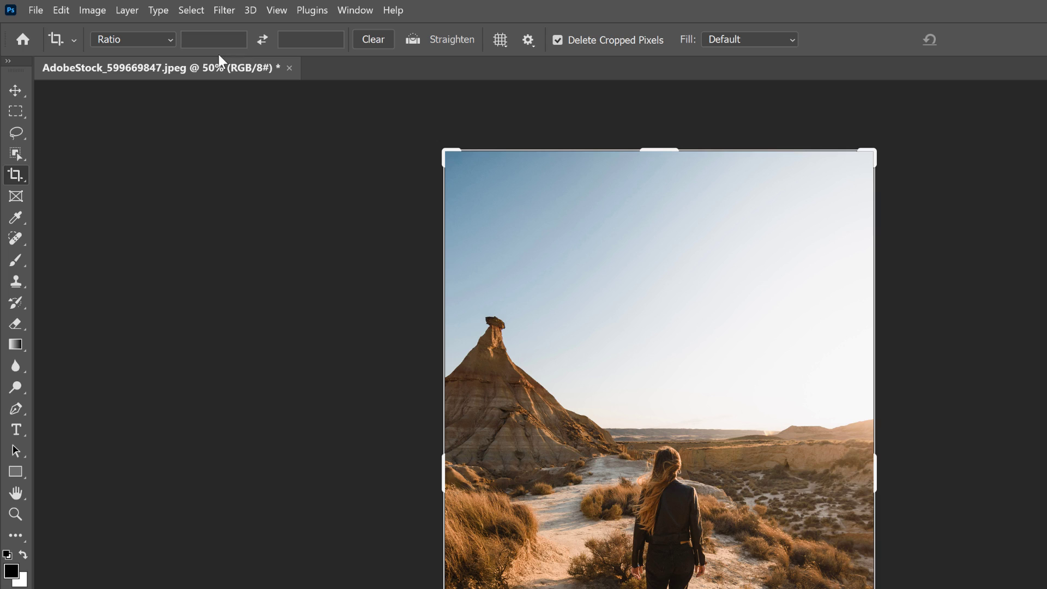
click(168, 39)
click(177, 110)
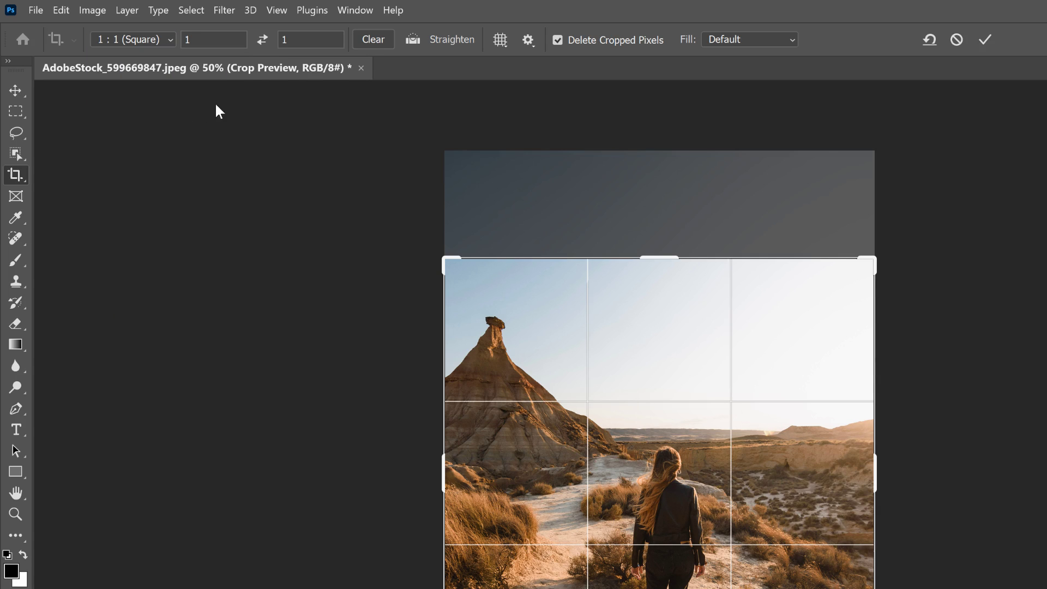
click(387, 40)
drag(438, 183, 440, 137)
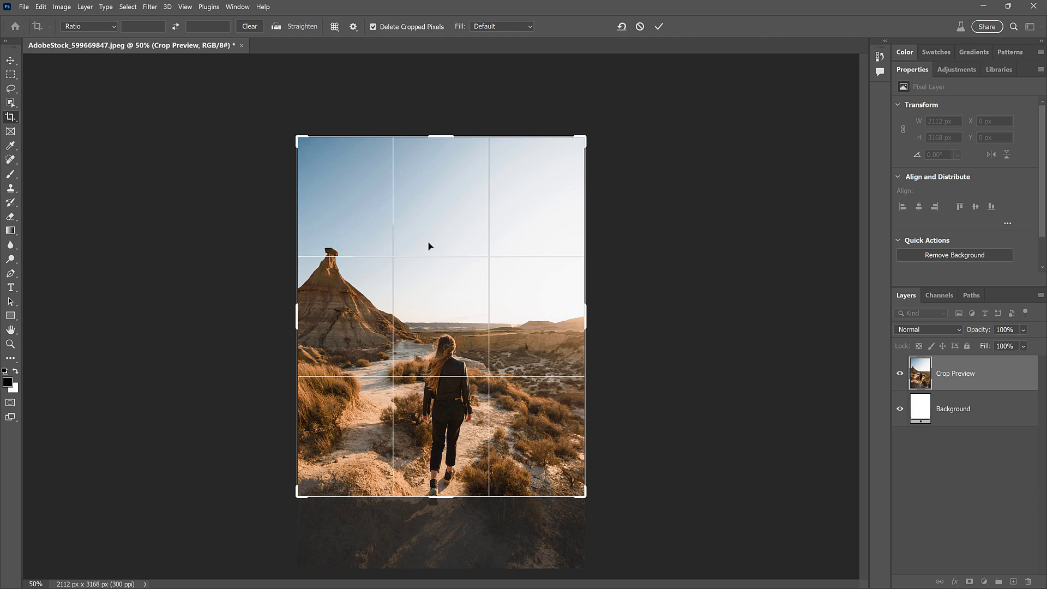
drag(438, 496, 443, 514)
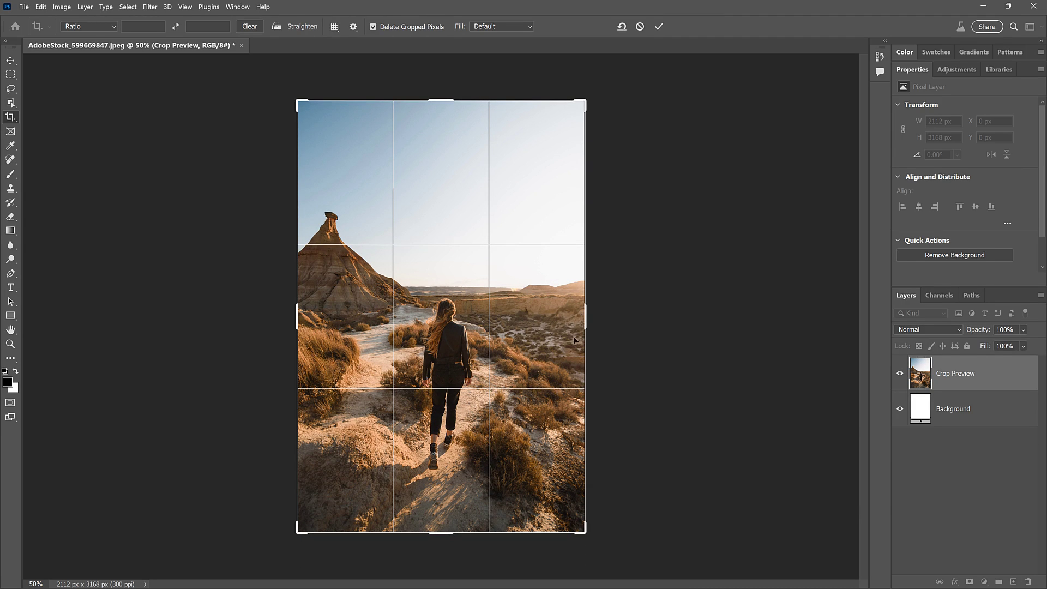
Alt-widen the canvas equally on both sides to 4860 × 3168 px and commit the crop
drag(585, 319, 618, 319)
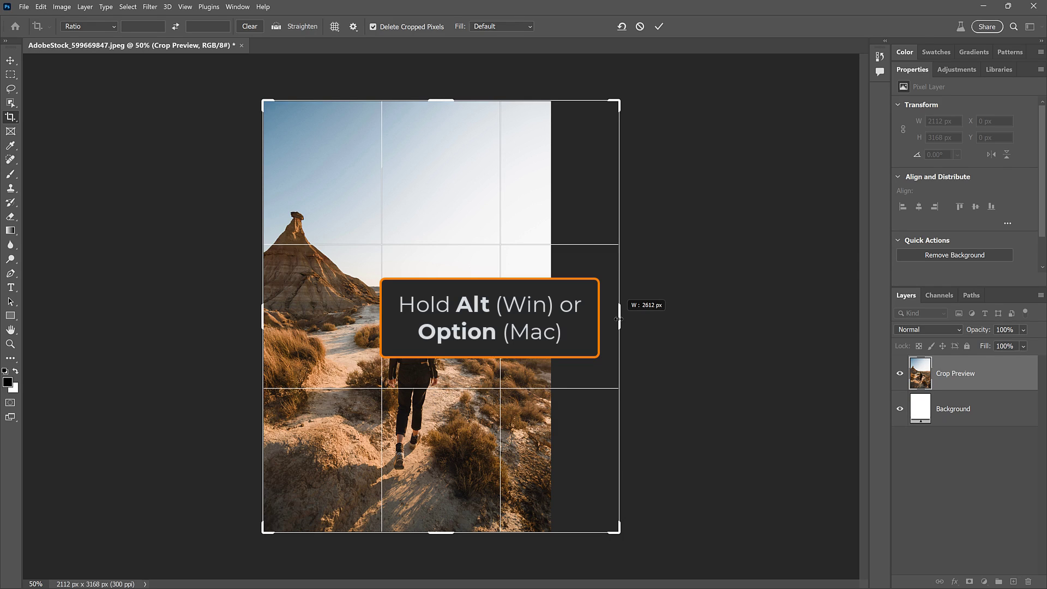
key(alt)
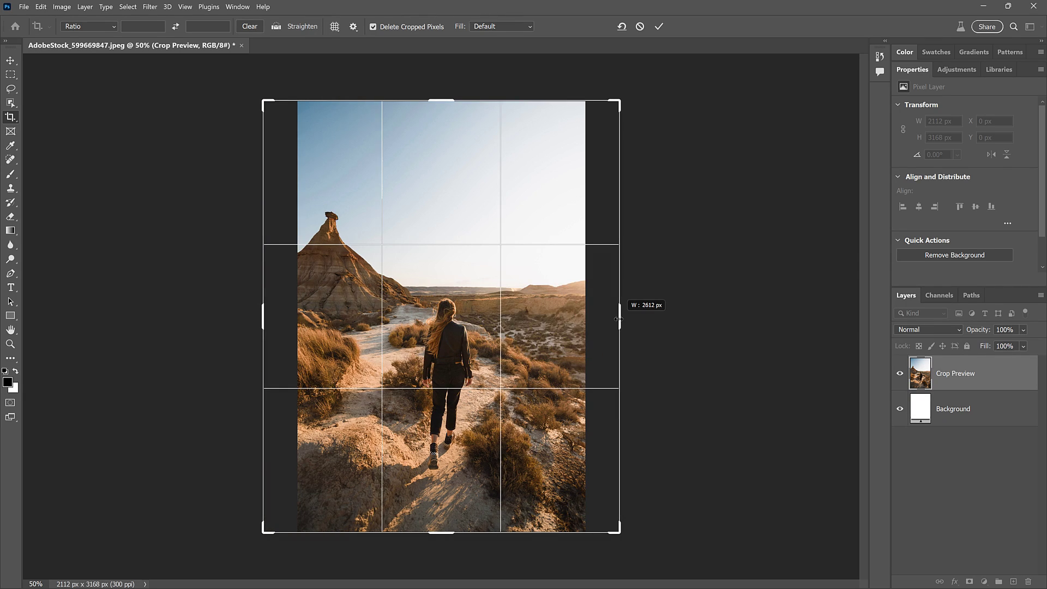
drag(619, 319, 770, 321)
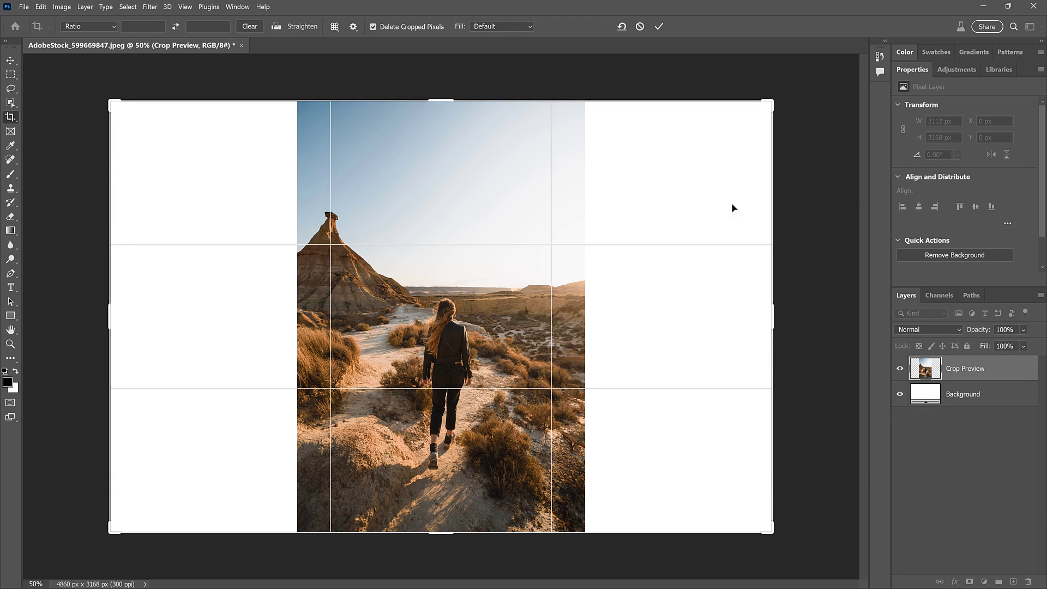
click(659, 27)
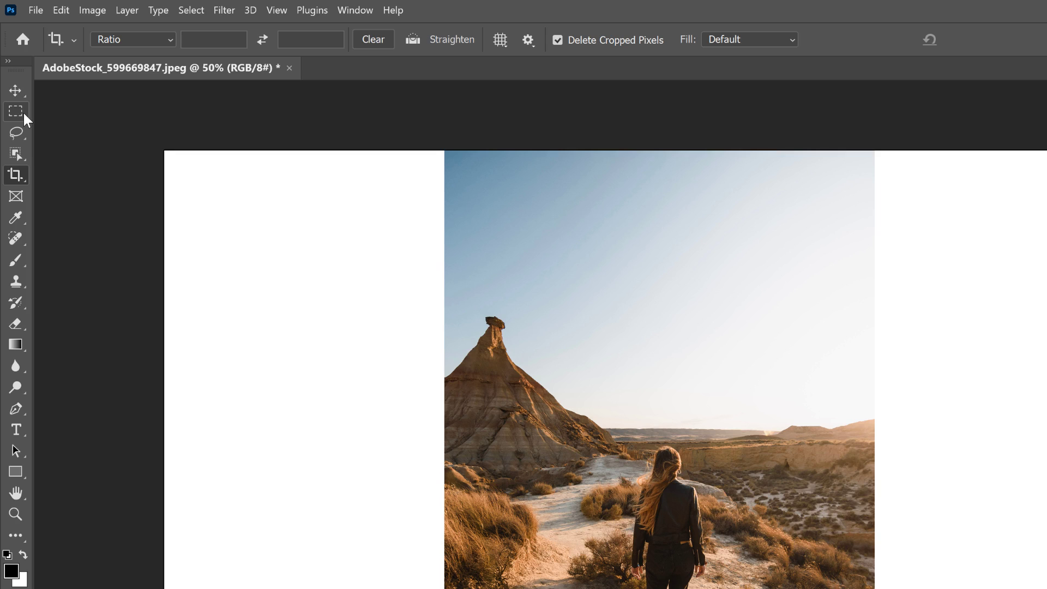
Marquee-select the left white strip, then Shift-add the right strip, each overlapping the photo edge
click(23, 113)
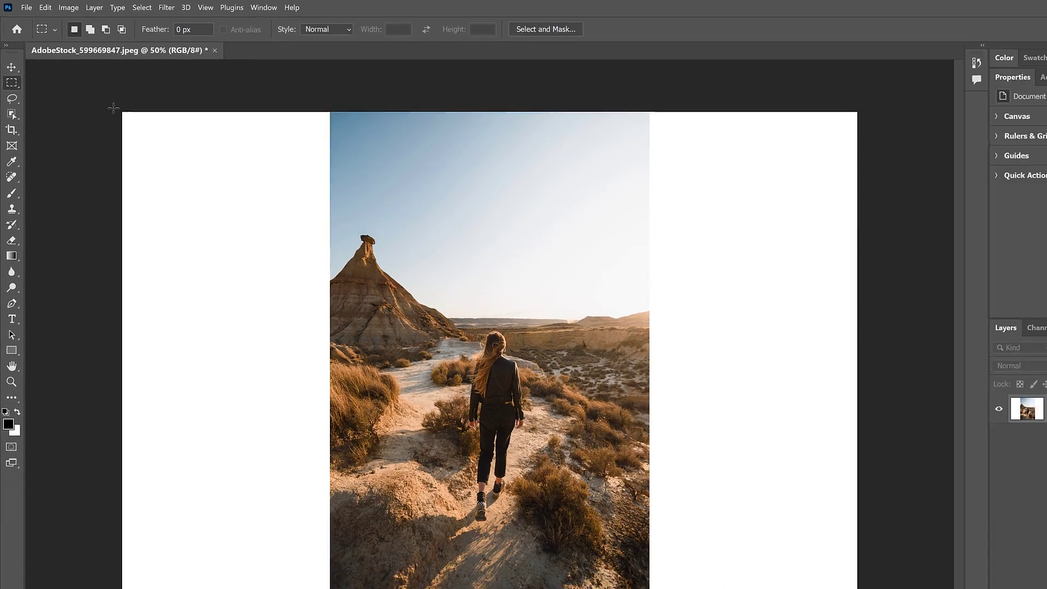
mouse_move(111, 101)
mouse_down()
mouse_move(196, 365)
mouse_move(302, 535)
mouse_up()
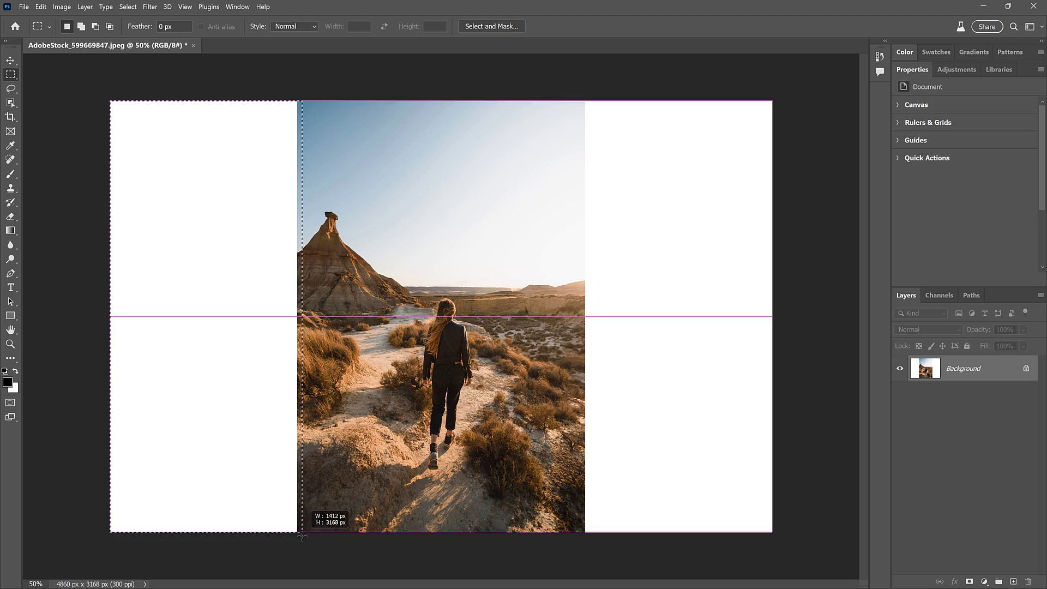
drag(303, 535, 303, 535)
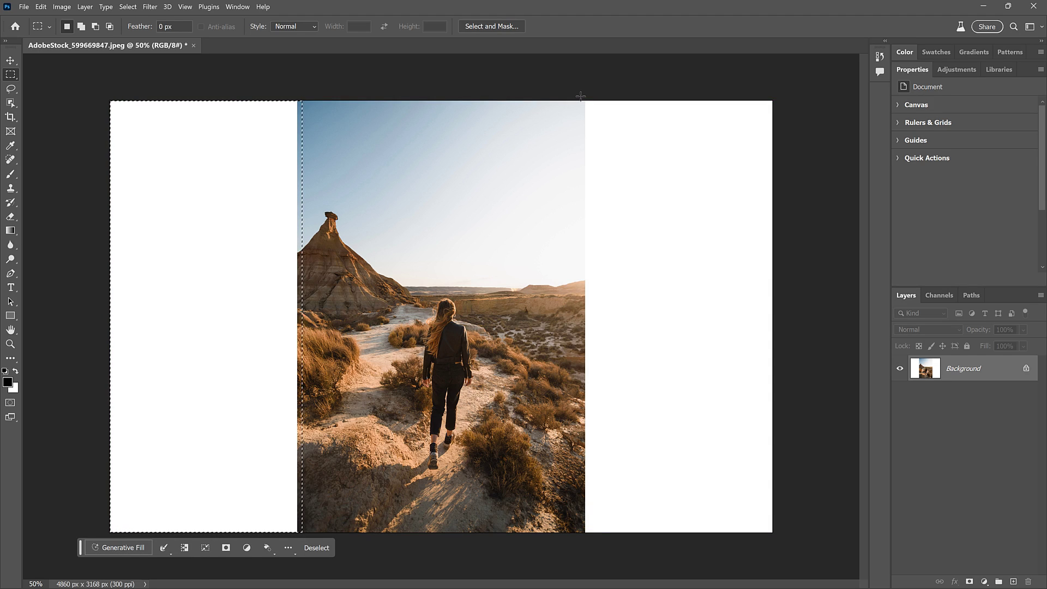
key(shift)
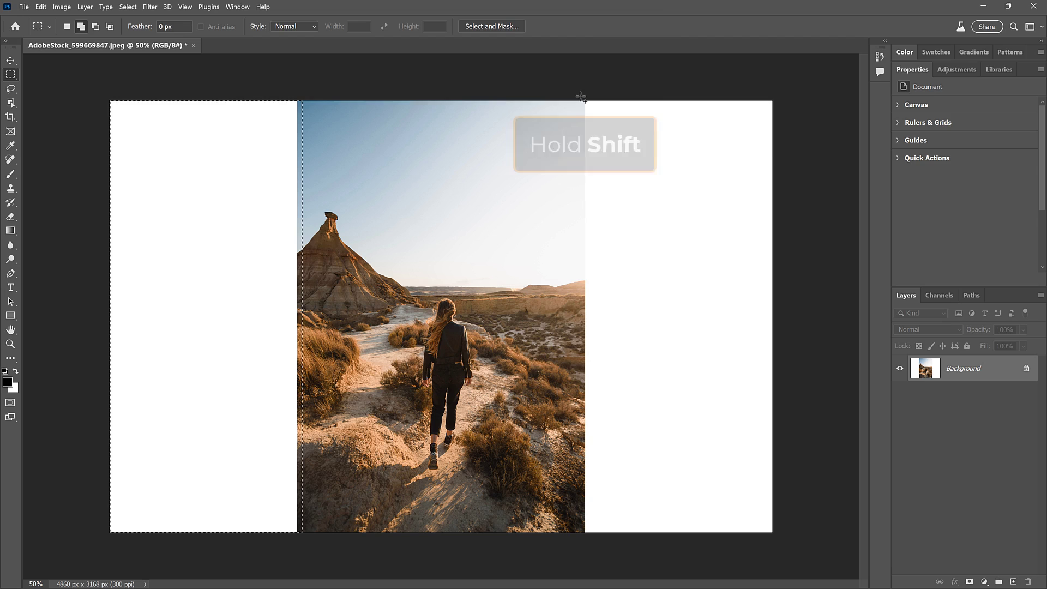
mouse_move(580, 97)
mouse_down()
mouse_move(758, 521)
mouse_move(776, 536)
mouse_up()
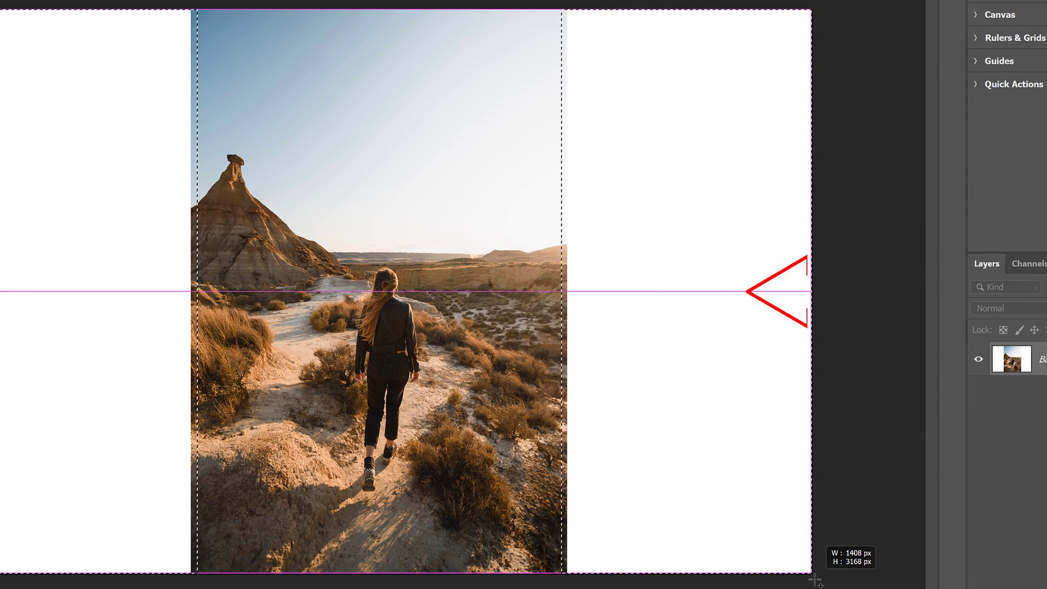
drag(816, 580, 775, 538)
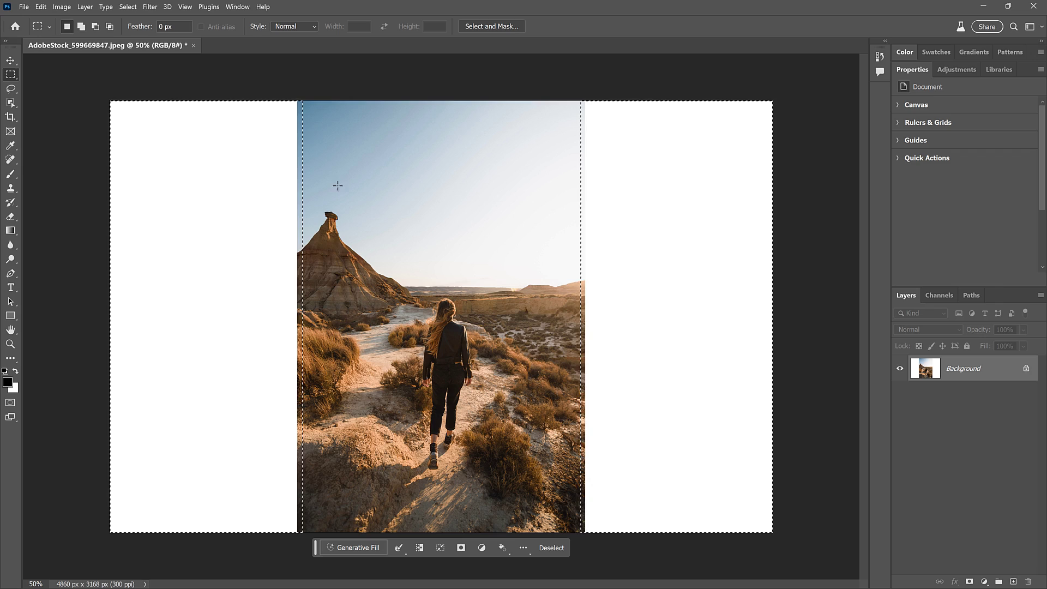
Dismiss the Window menu and start Generative Fill for the selected side strips with a blank prompt
click(248, 10)
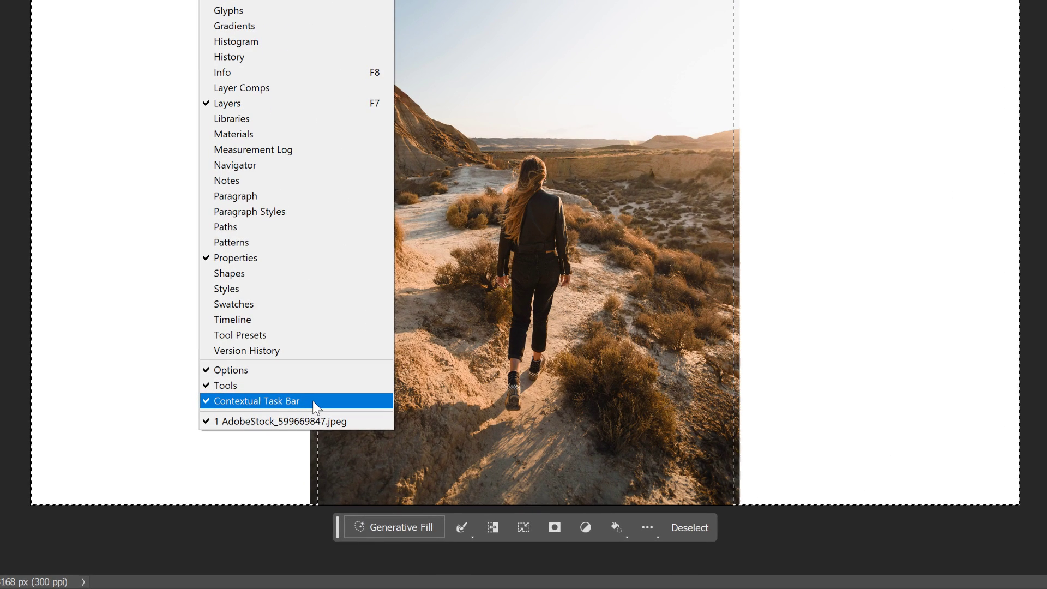
click(415, 389)
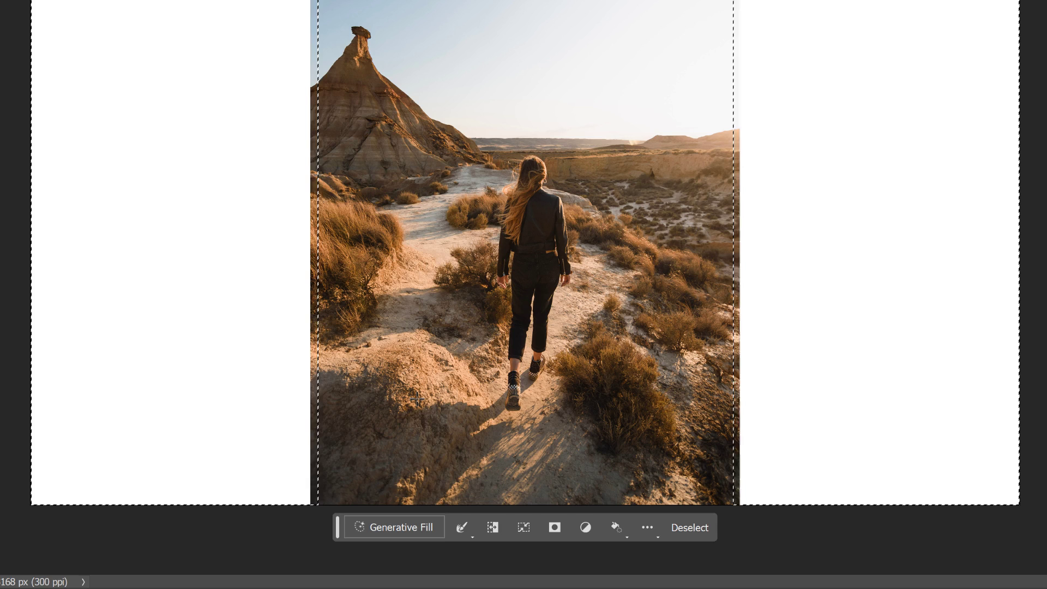
click(439, 529)
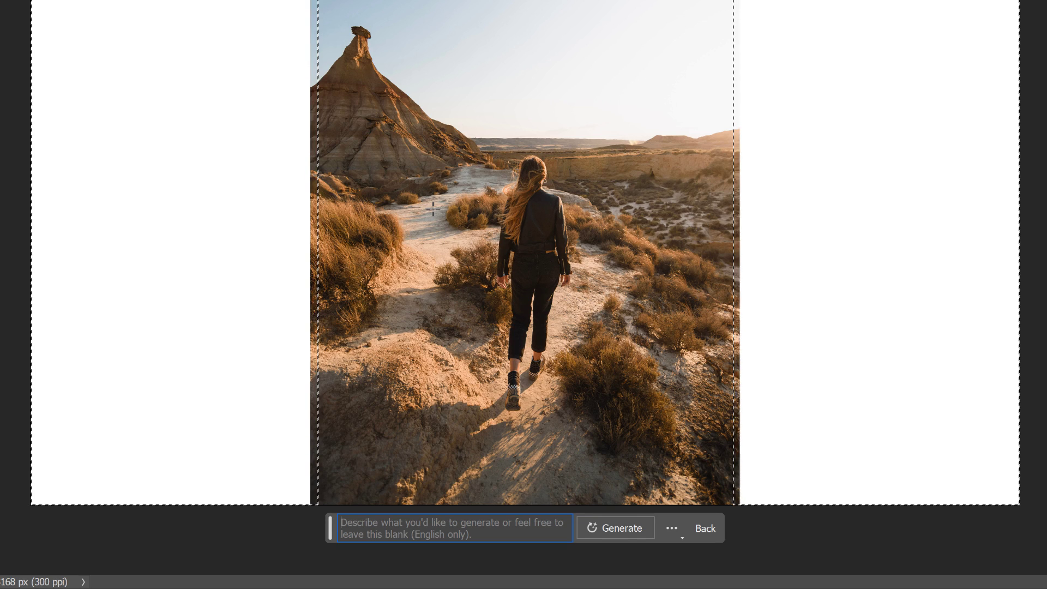
Generate desert landscape for both empty sides on a new generative layer
click(646, 528)
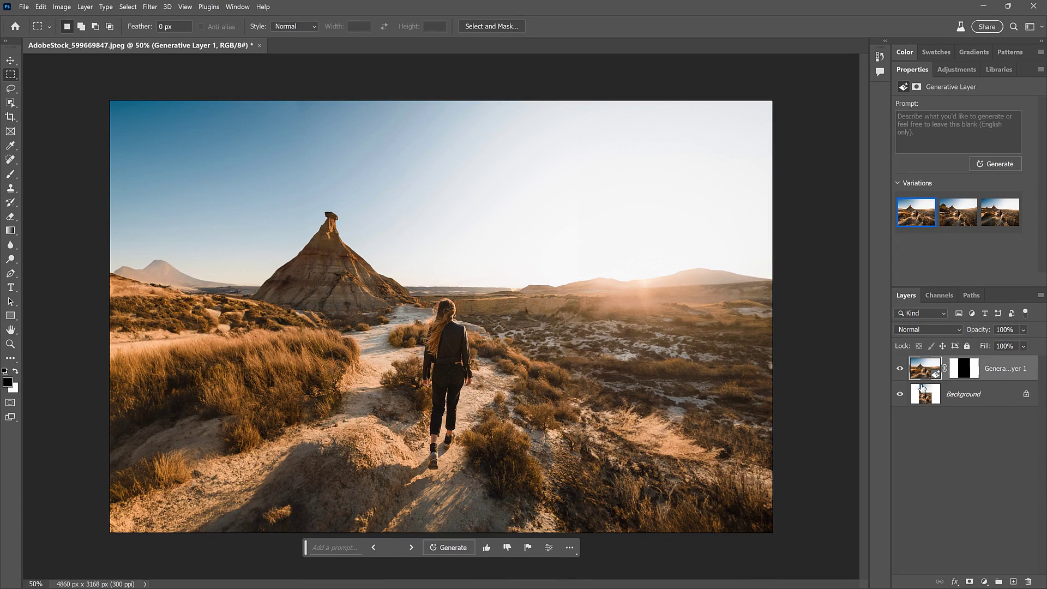
click(901, 371)
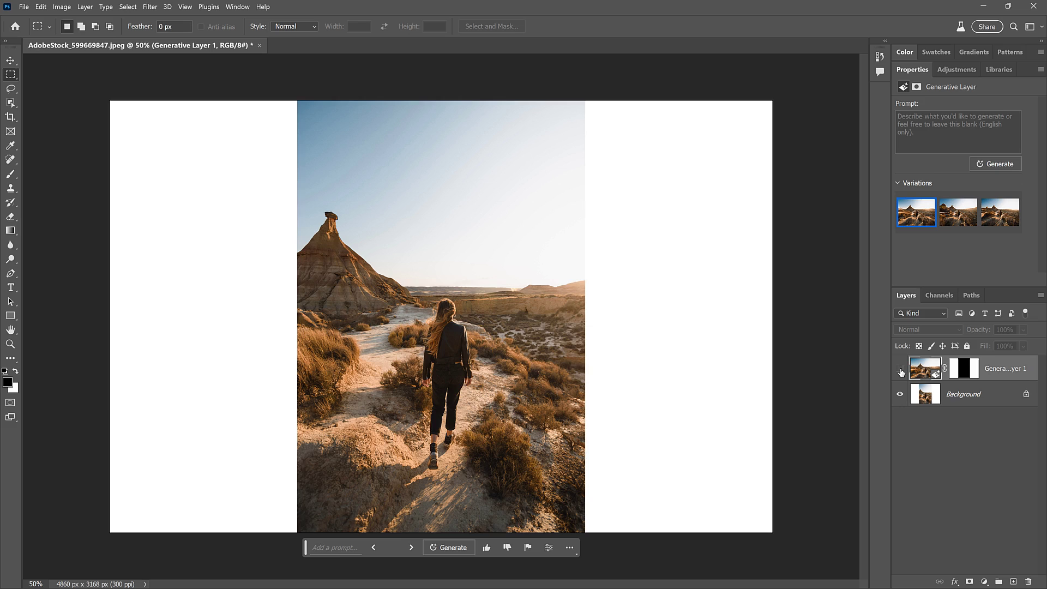
click(901, 372)
click(900, 371)
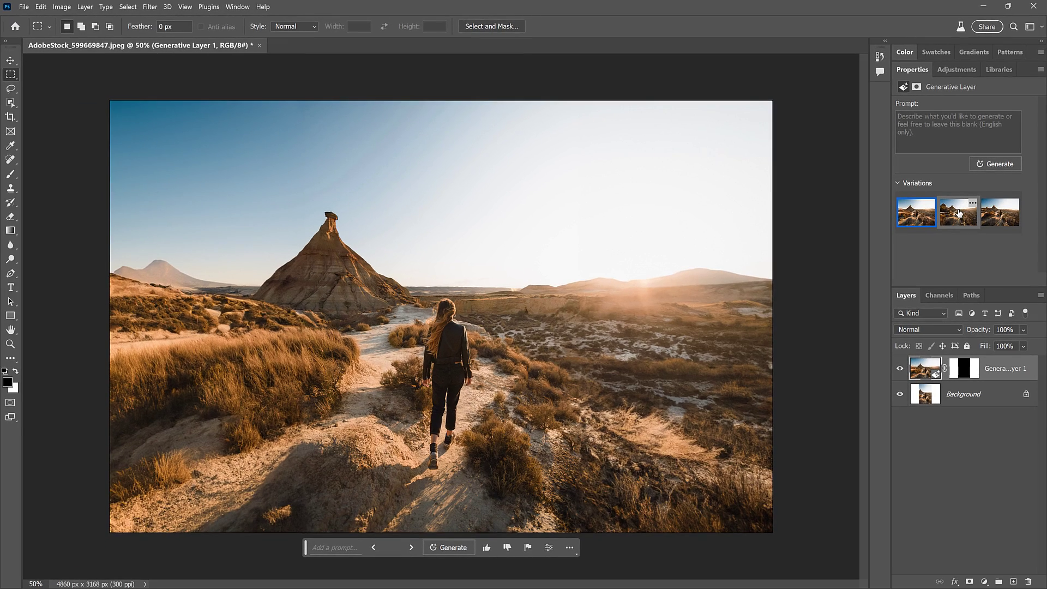
click(960, 214)
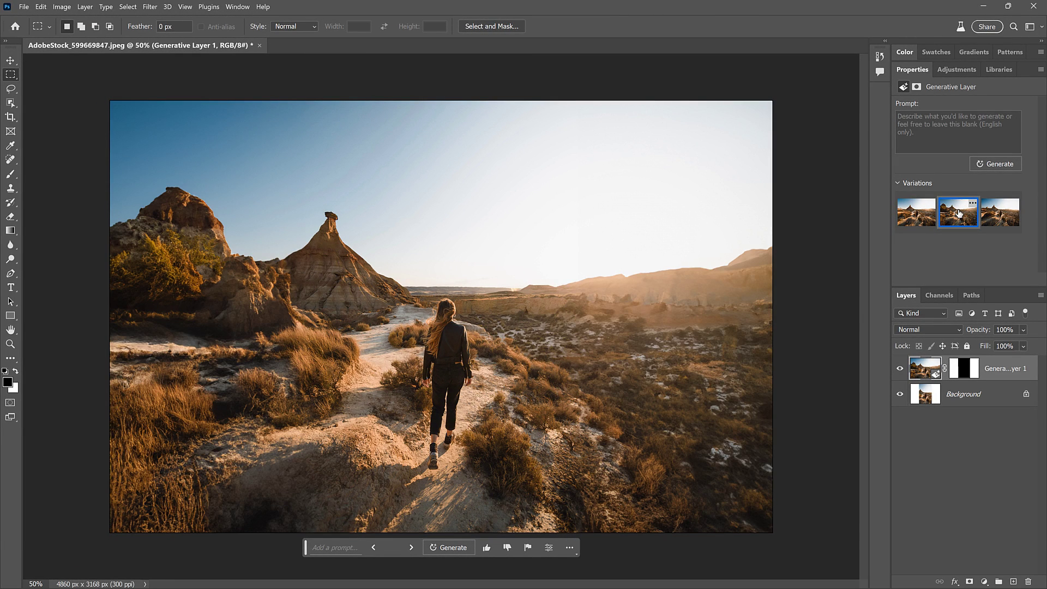
click(999, 213)
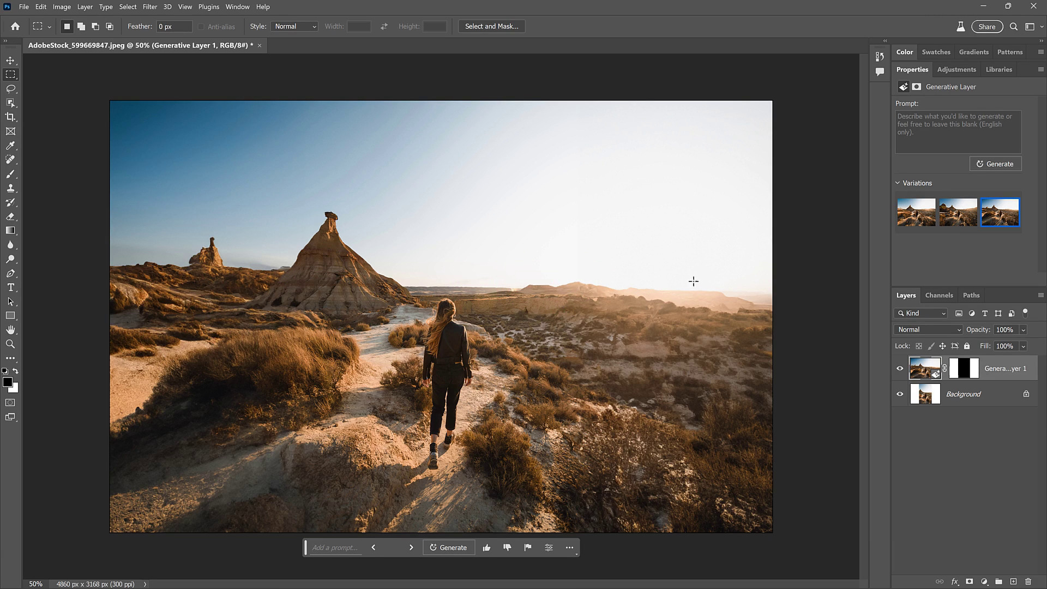
Generate three more variations from the Properties panel, then preview the second and third ones
click(919, 212)
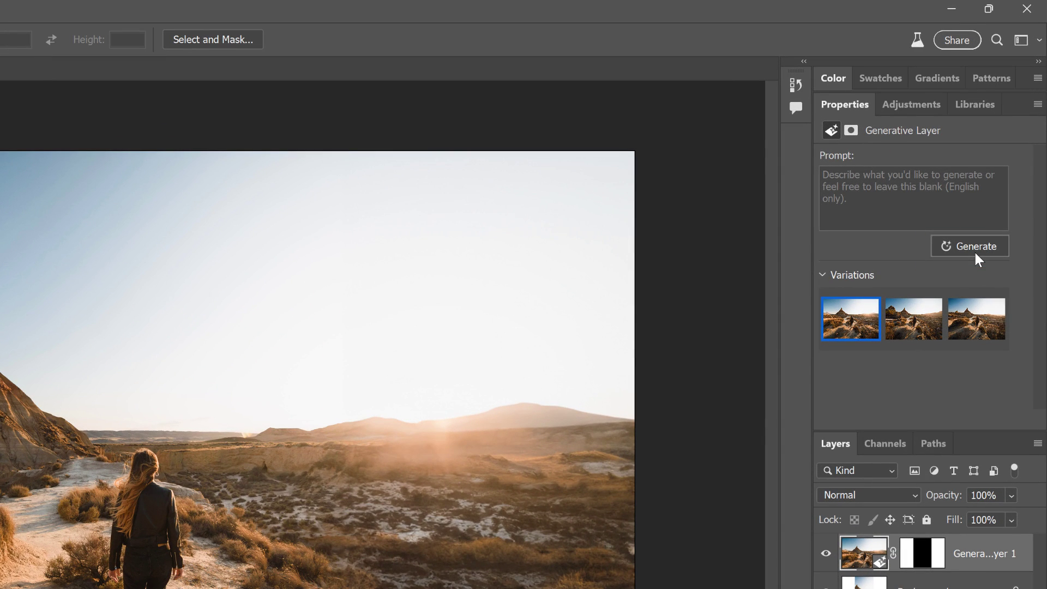
click(975, 254)
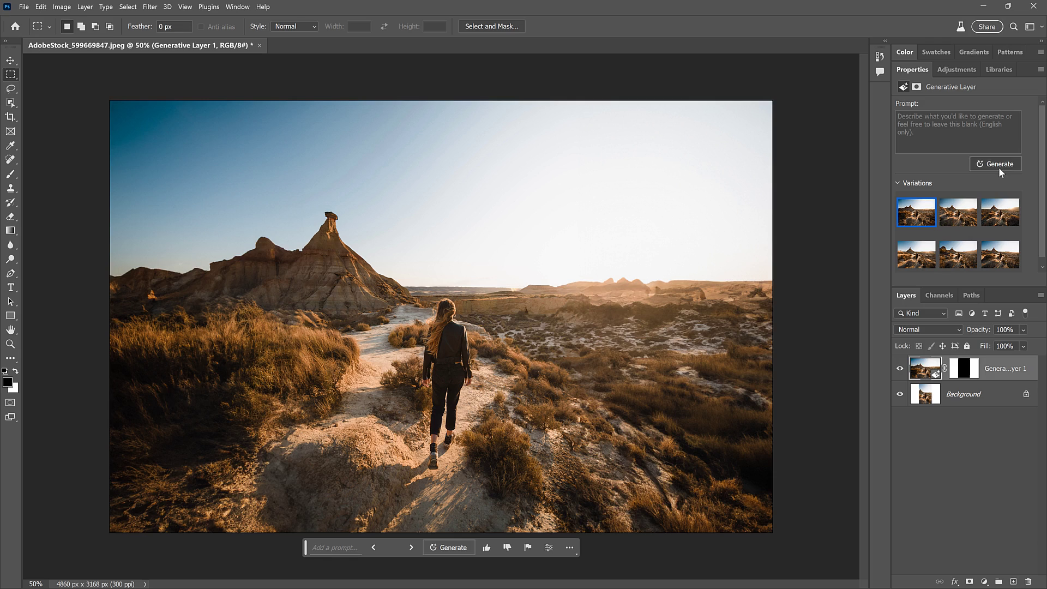
click(960, 214)
mouse_move(958, 212)
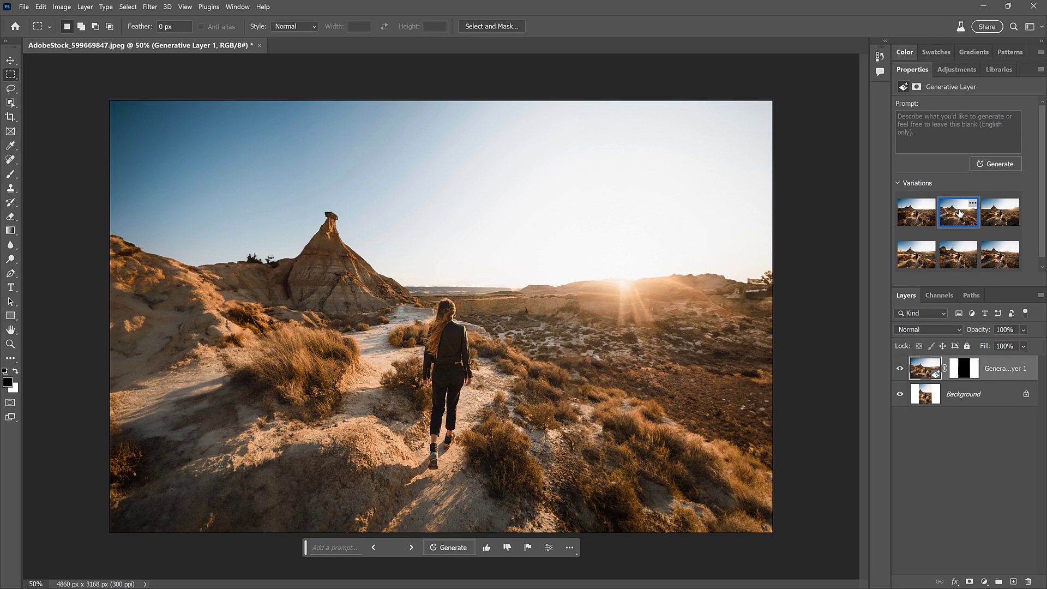
click(999, 214)
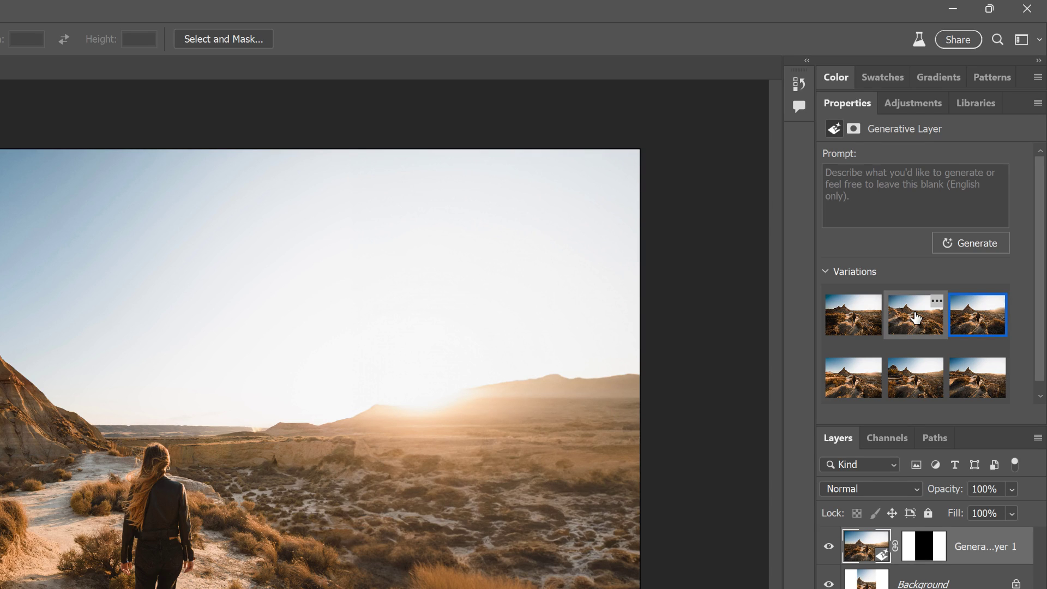
Delete three unwanted fill variations via their thumbnail menus, keeping only three
click(937, 305)
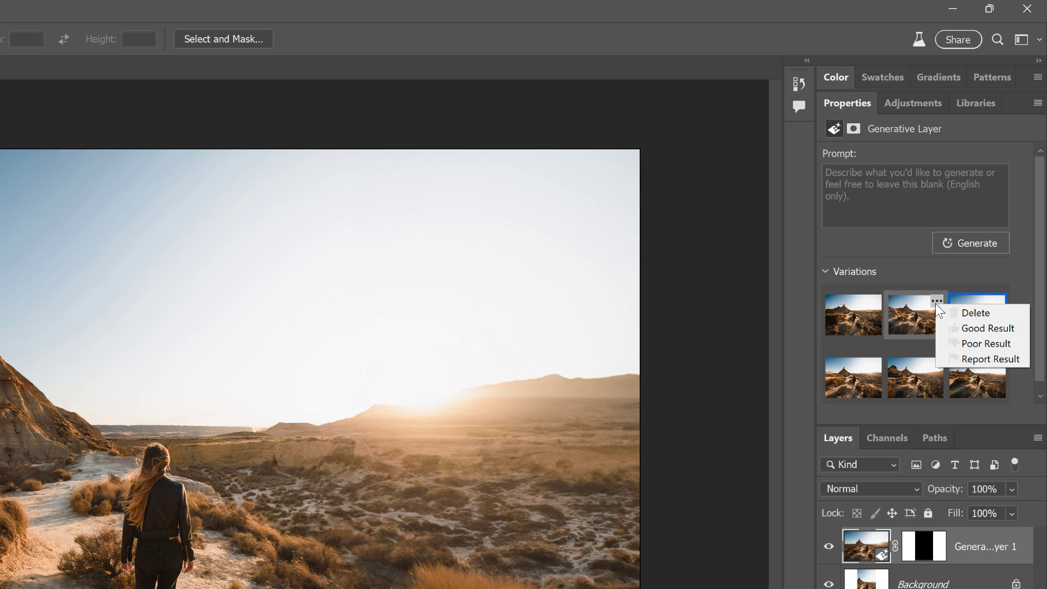
click(997, 312)
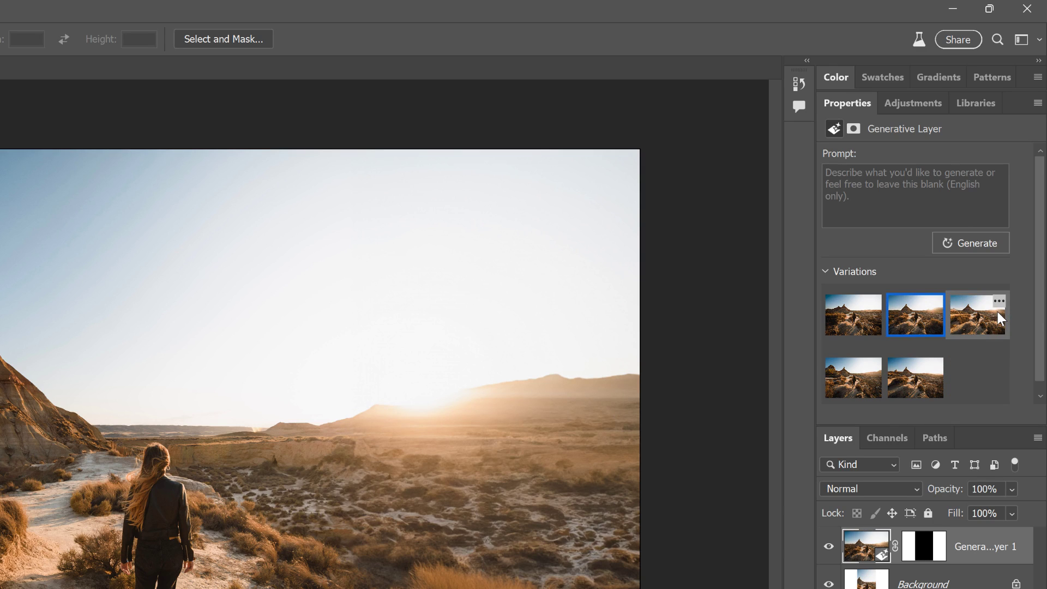
click(876, 302)
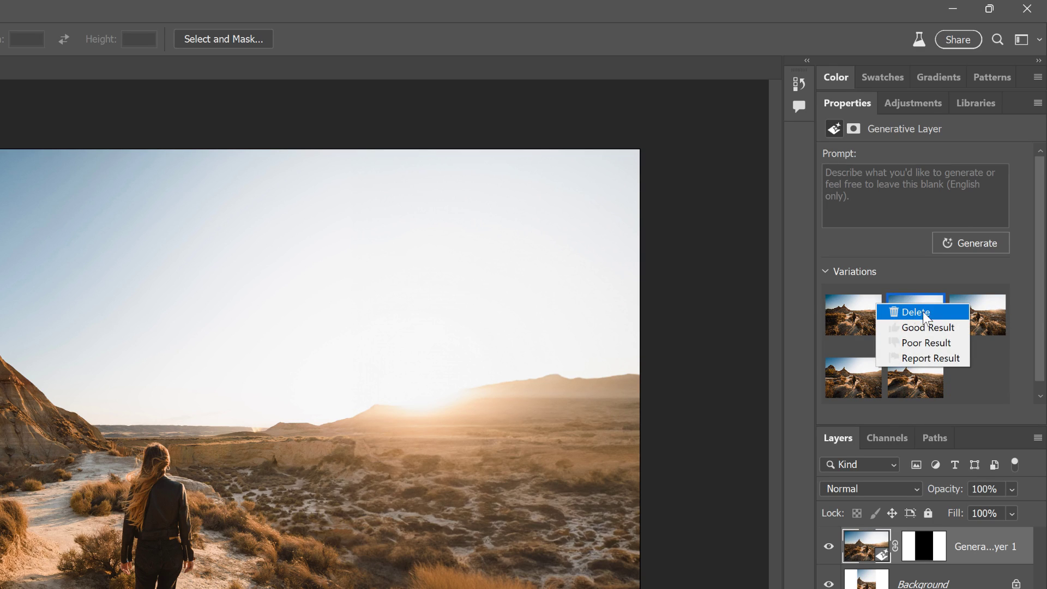
click(936, 313)
click(874, 303)
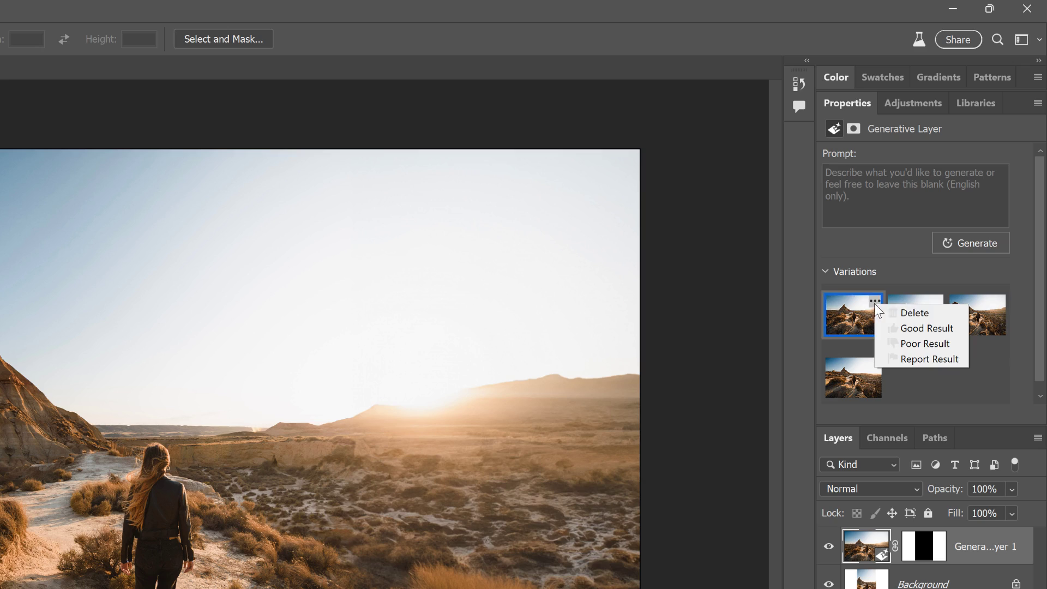
click(934, 312)
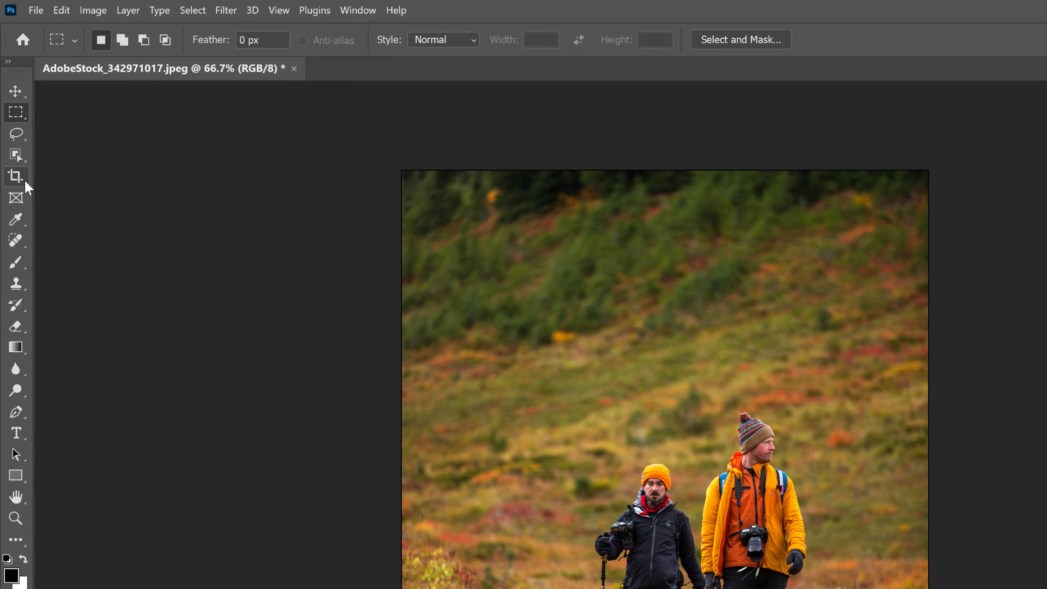
Crop the hikers photo's canvas wider to 3622 × 2238 px, white space on both sides, and commit
click(24, 181)
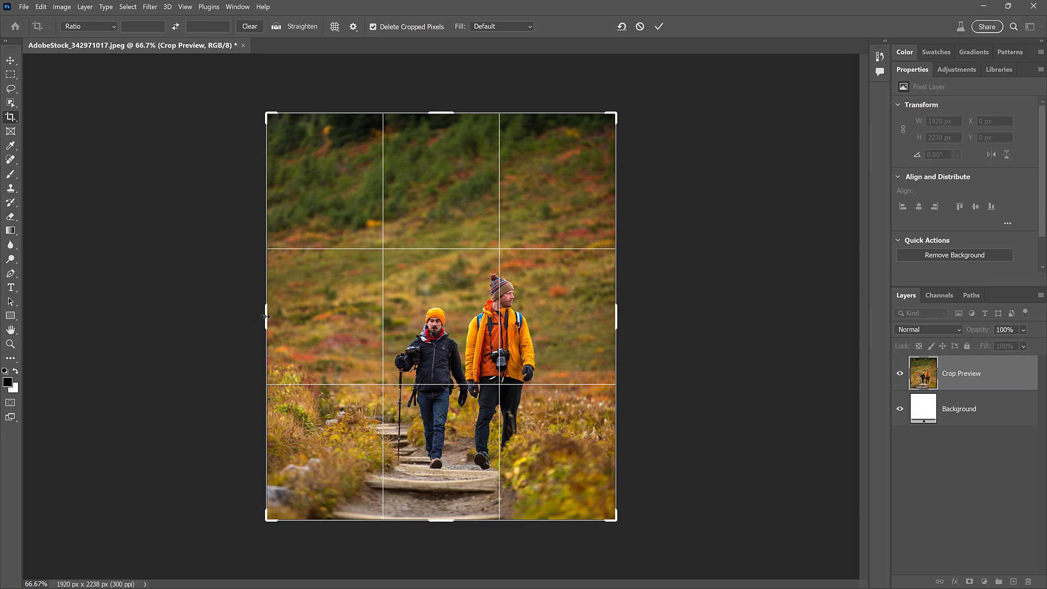
drag(265, 314, 110, 315)
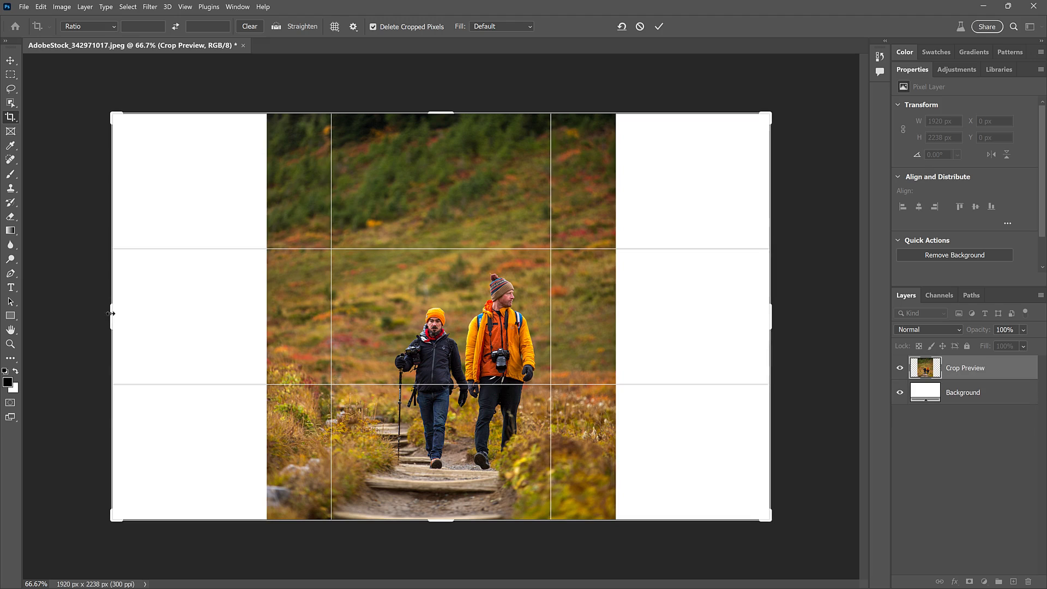
click(661, 27)
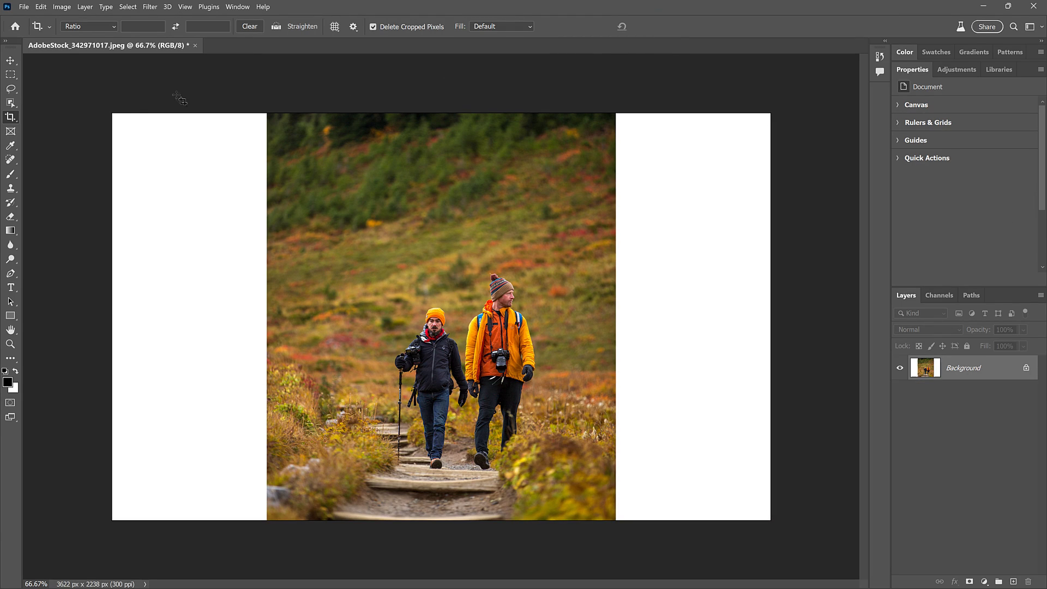
Invert a marquee of the photo to select the white strips and generate fill with a blank prompt
click(14, 77)
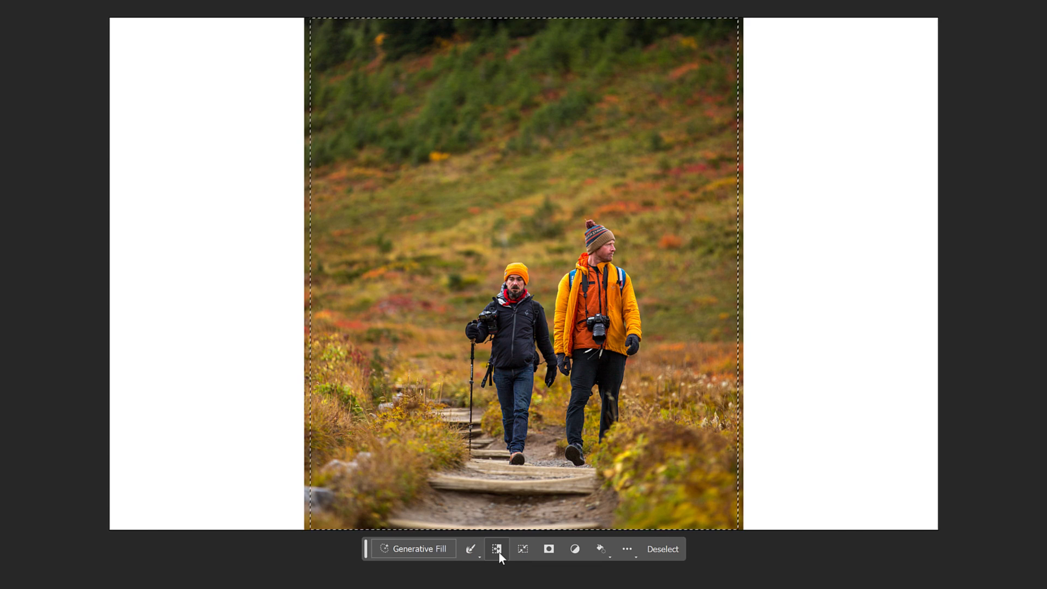
click(496, 549)
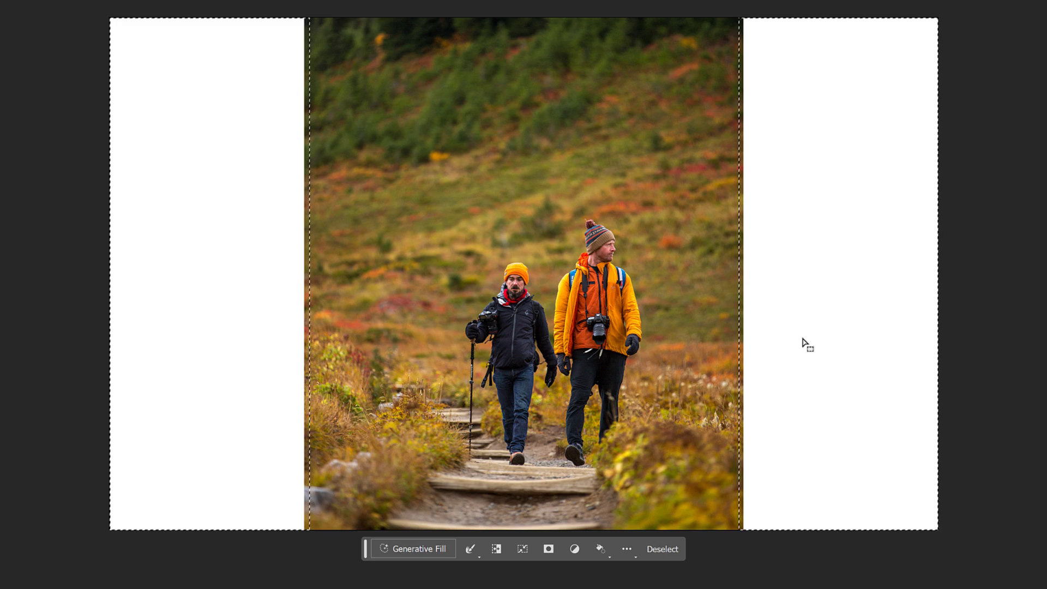
click(450, 551)
click(626, 558)
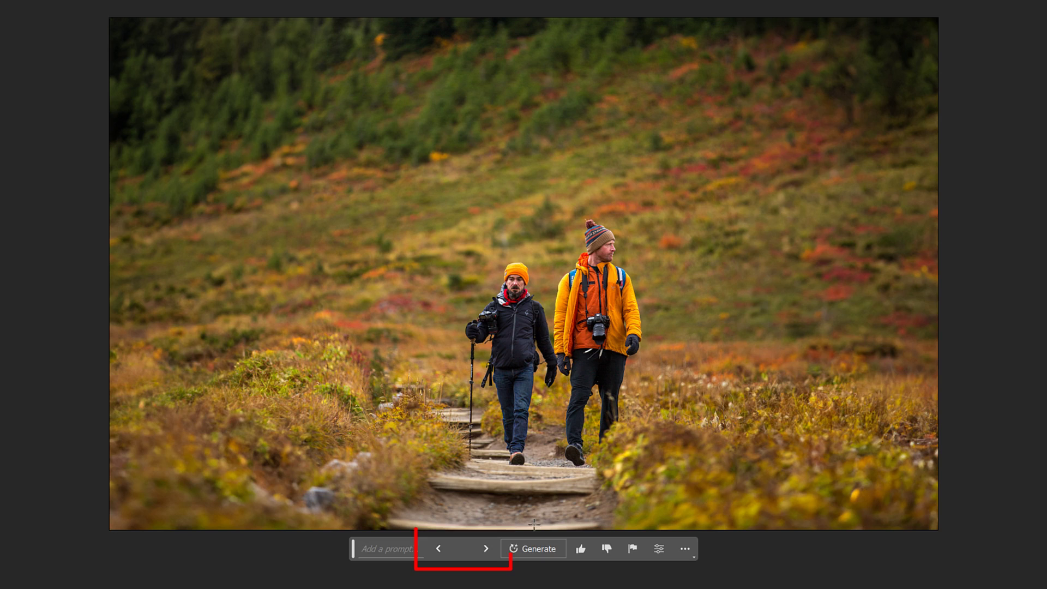
Browse the three generated hillside variations, then toggle the generative layer to compare with the original
click(487, 548)
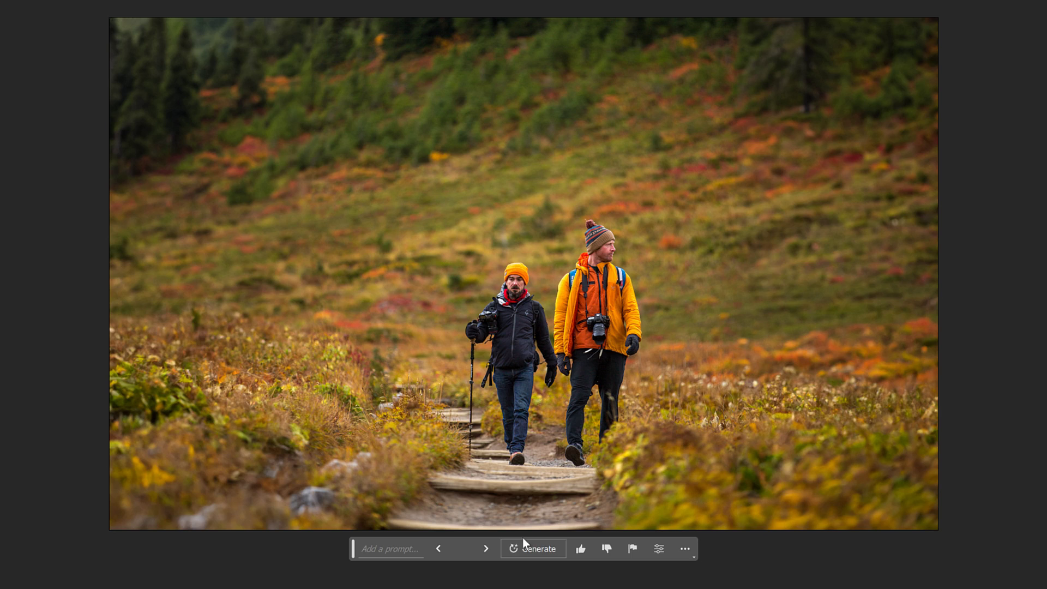
click(489, 554)
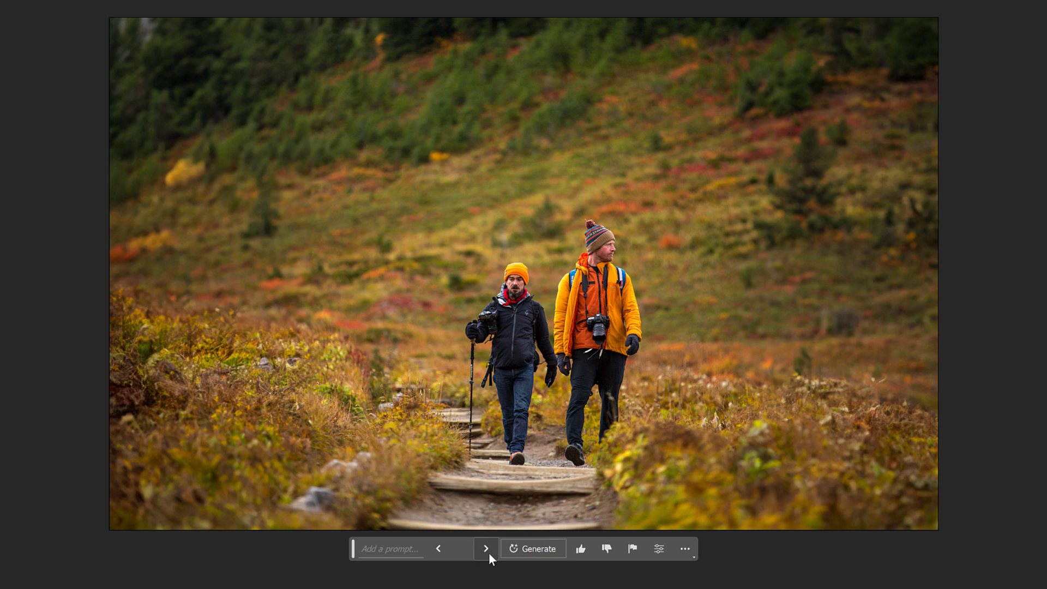
click(489, 552)
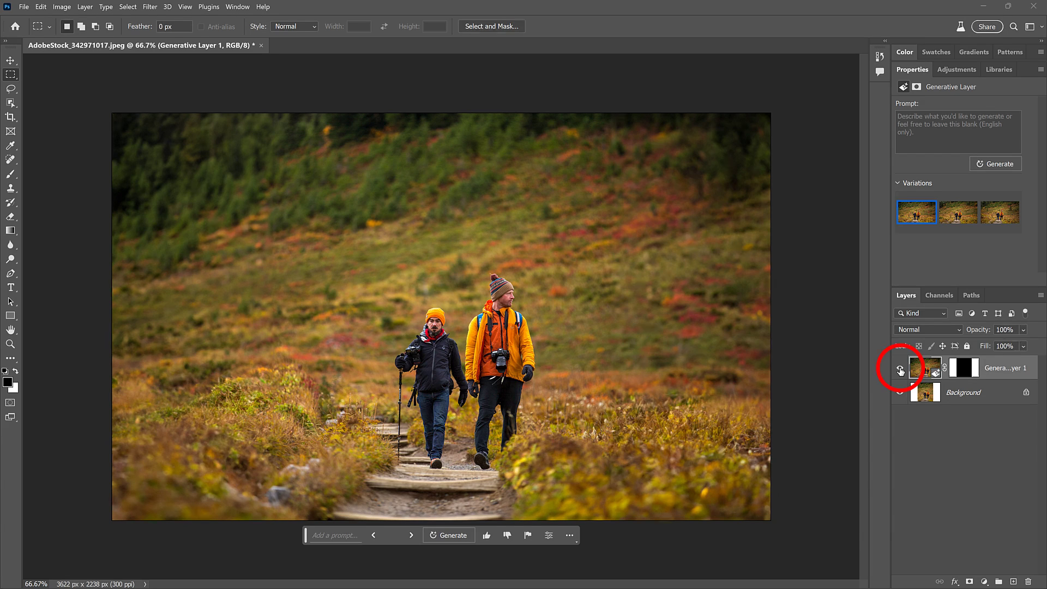
click(900, 370)
click(901, 370)
click(901, 370)
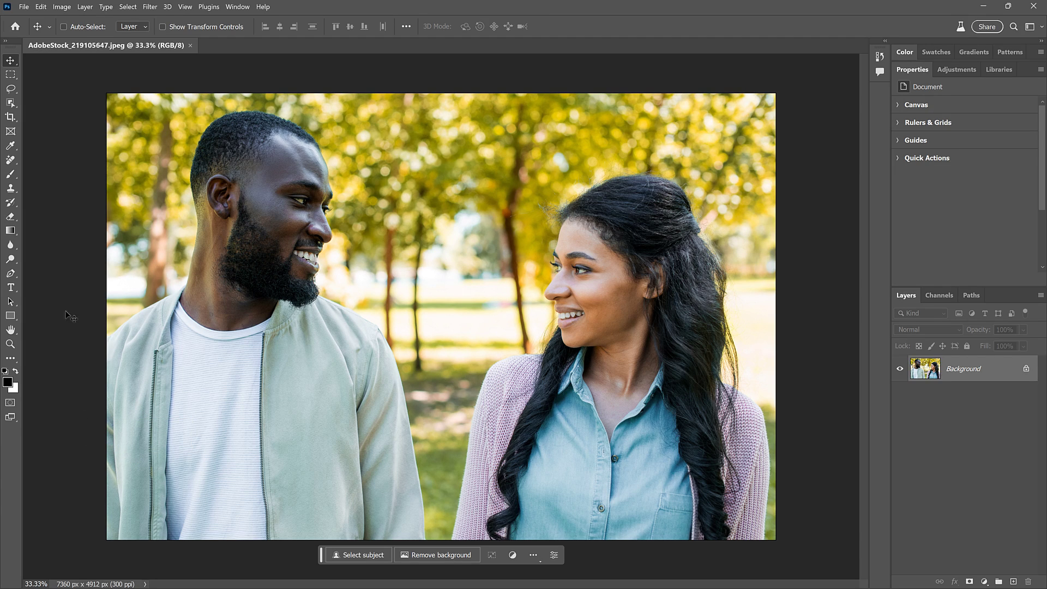
Extend the couple photo's canvas leftward to 8266 × 4912 px with the Crop tool and apply
click(14, 119)
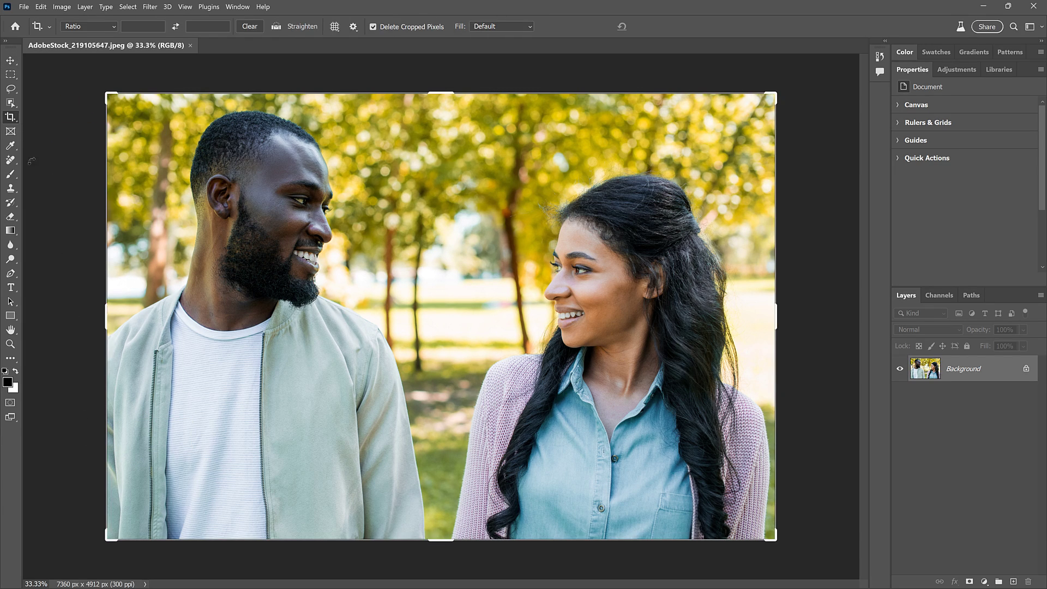
drag(106, 315, 67, 322)
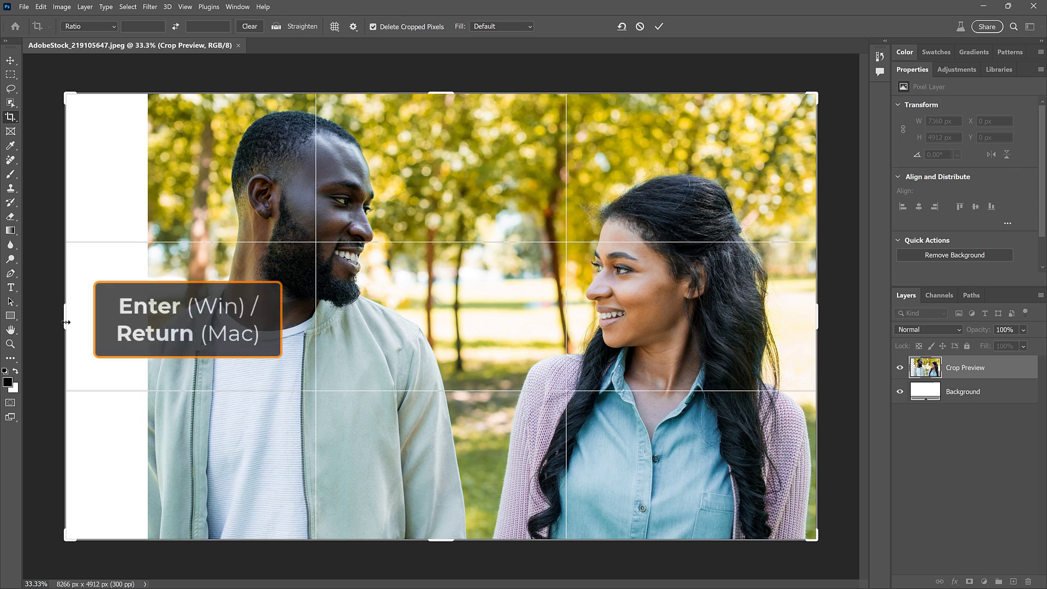
key(Return)
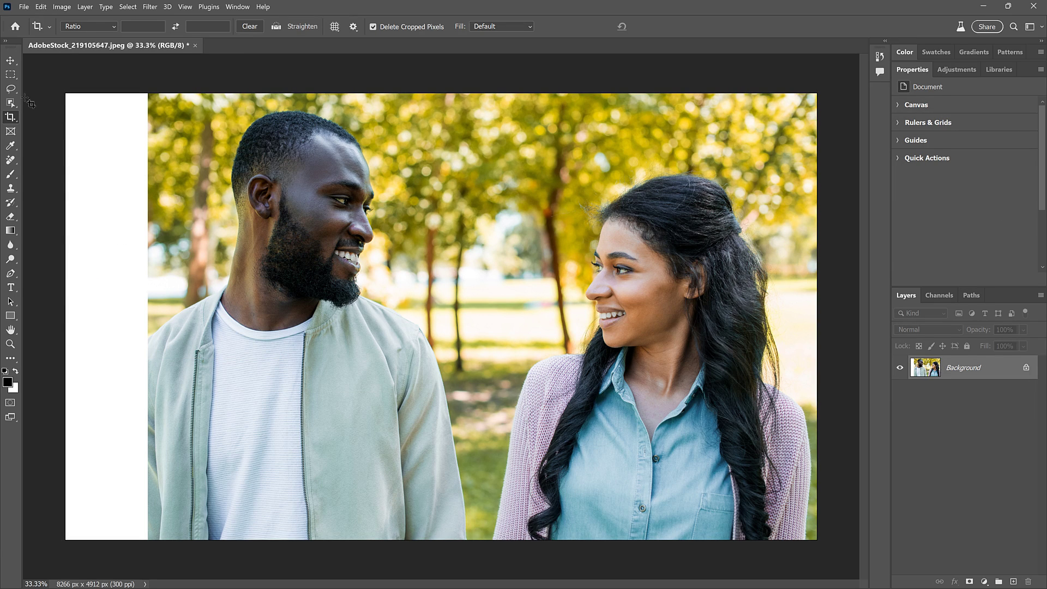
Generative-fill the white strip left of the couple with park trees and grass
click(11, 74)
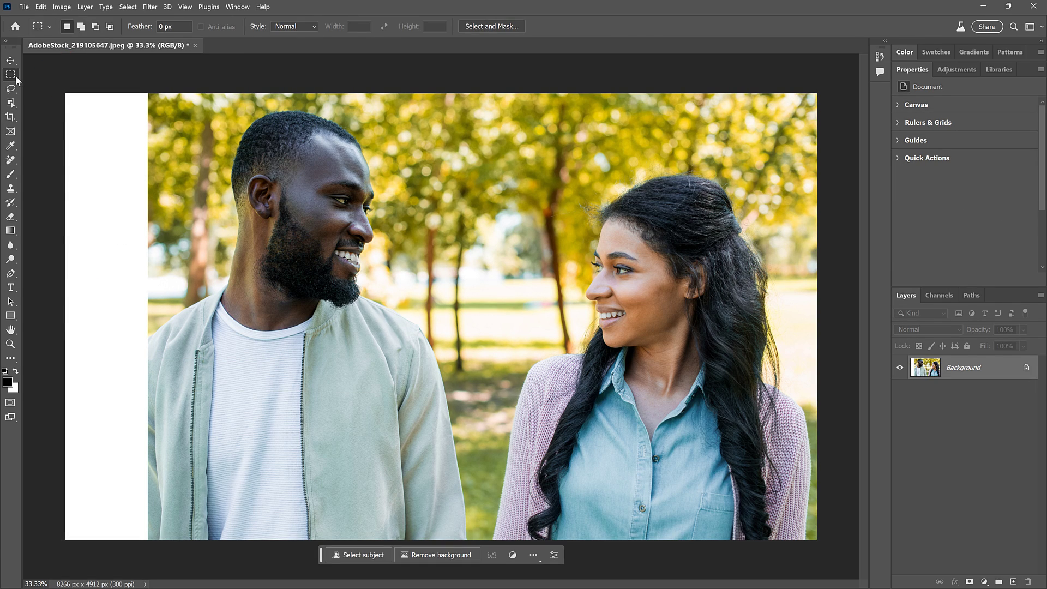
drag(65, 93, 151, 548)
click(99, 557)
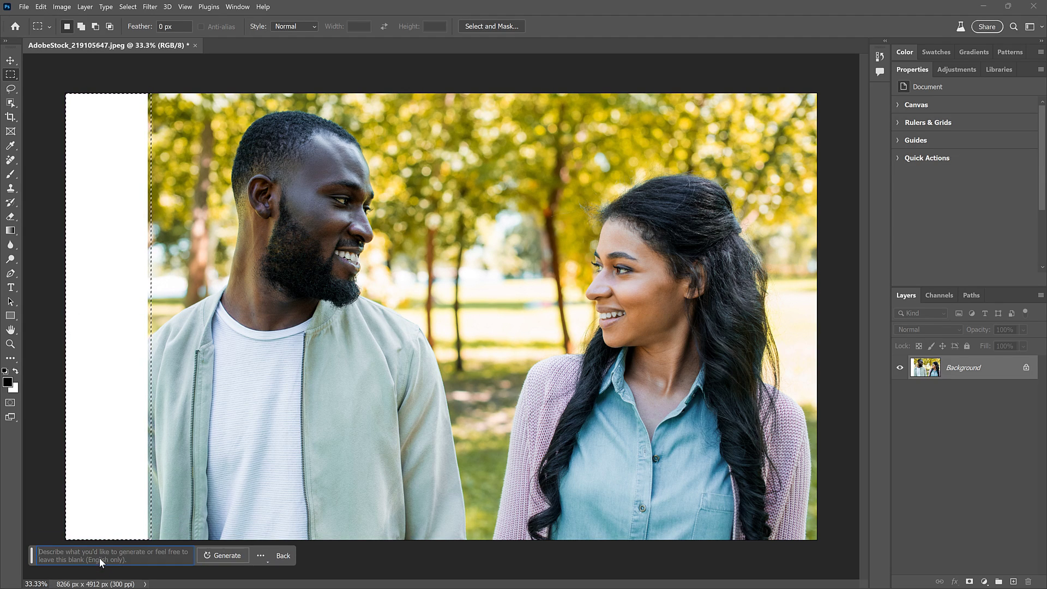
click(244, 557)
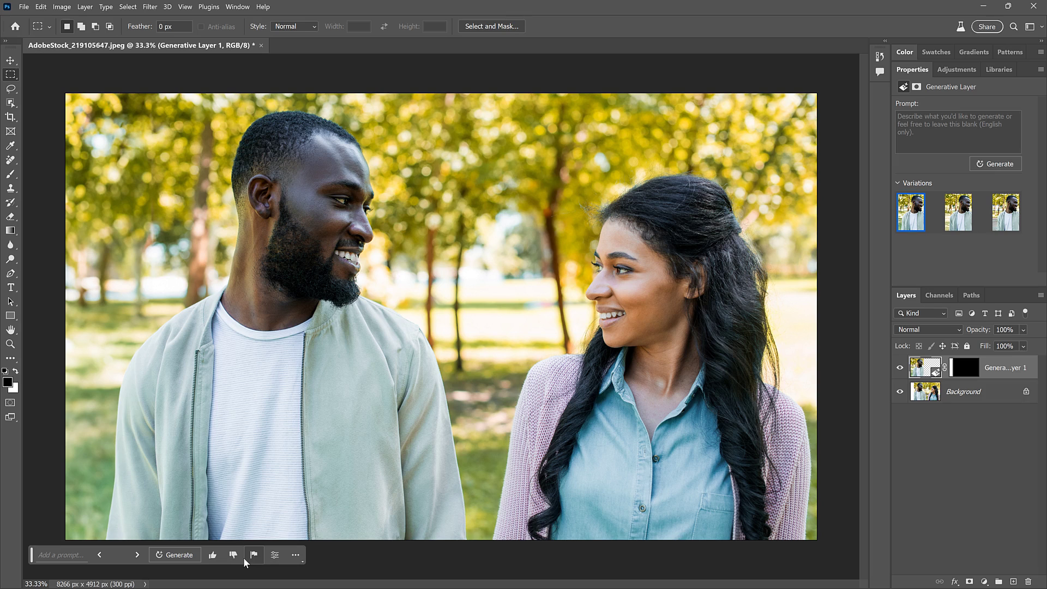
Browse the generated variations and settle back on the first one
click(138, 556)
click(139, 555)
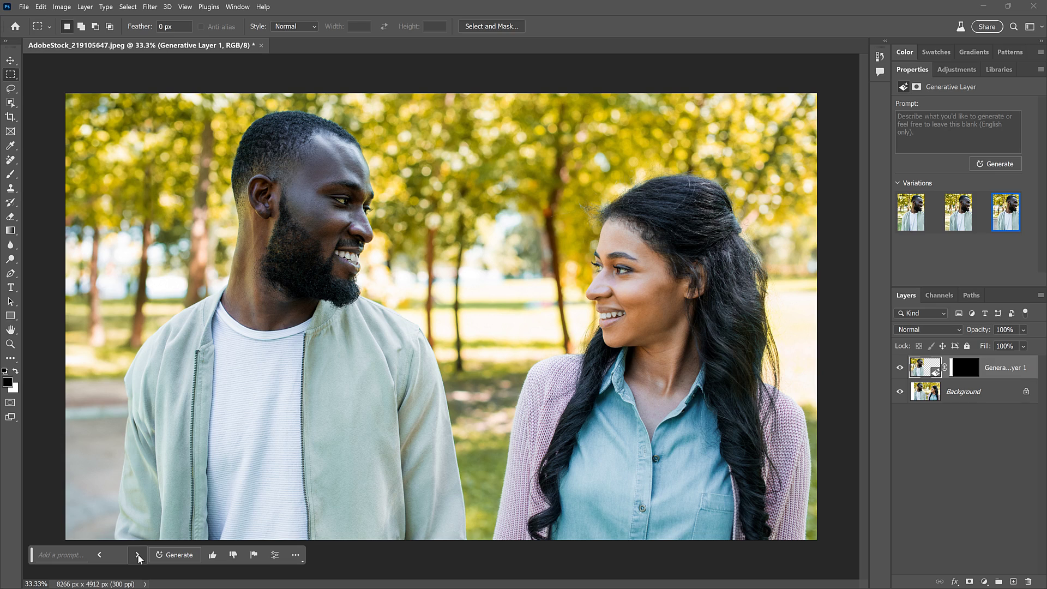
click(138, 556)
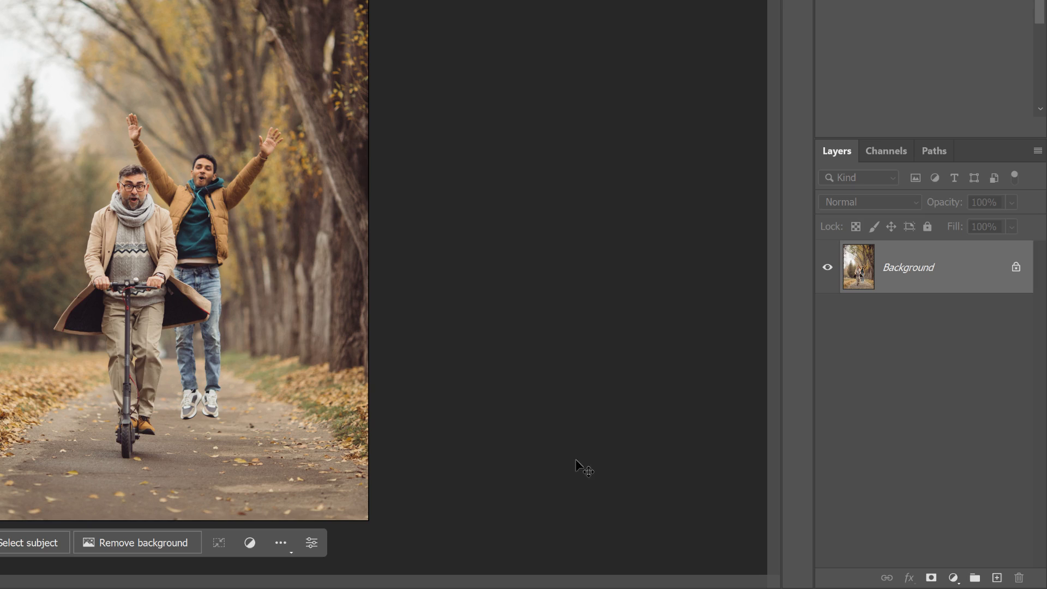
Unlock the scooter photo's Background layer so it becomes editable Layer 0
click(1016, 270)
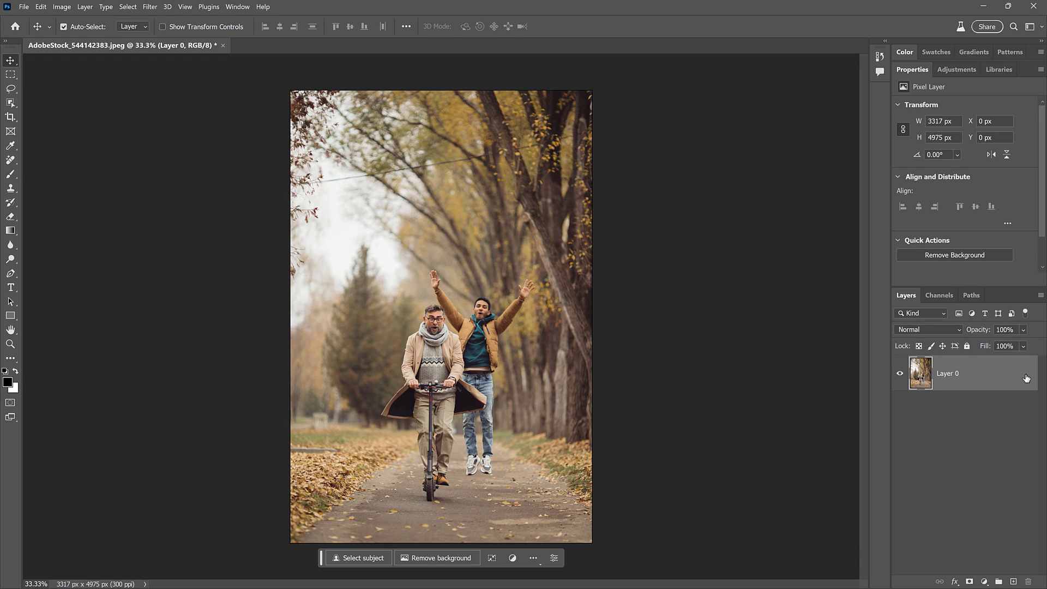
Enlarge the canvas equally on both sides and upward above the trees with the Crop tool
key(ctrl+minus)
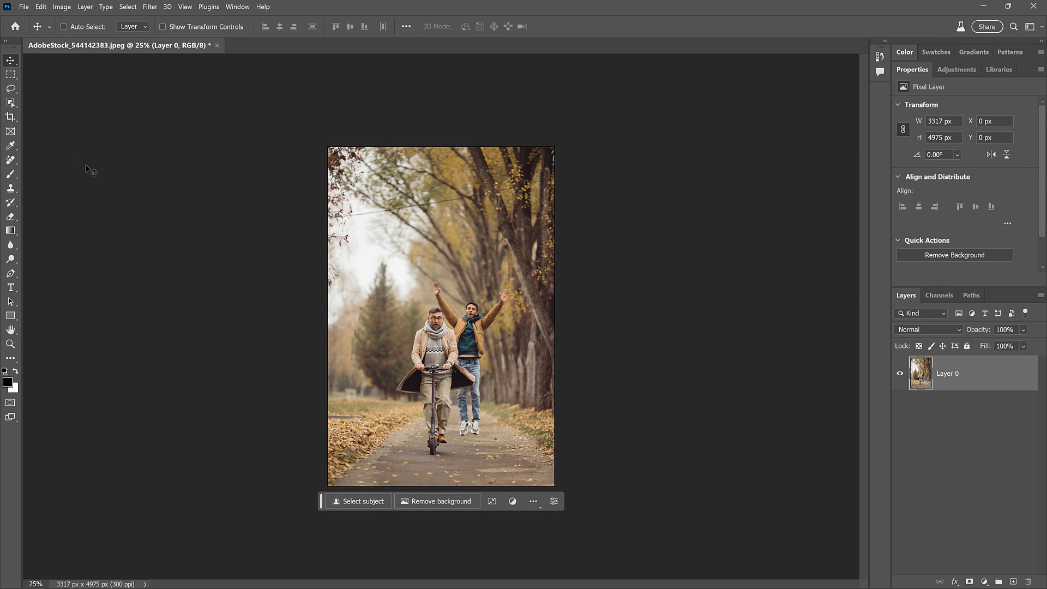
click(11, 117)
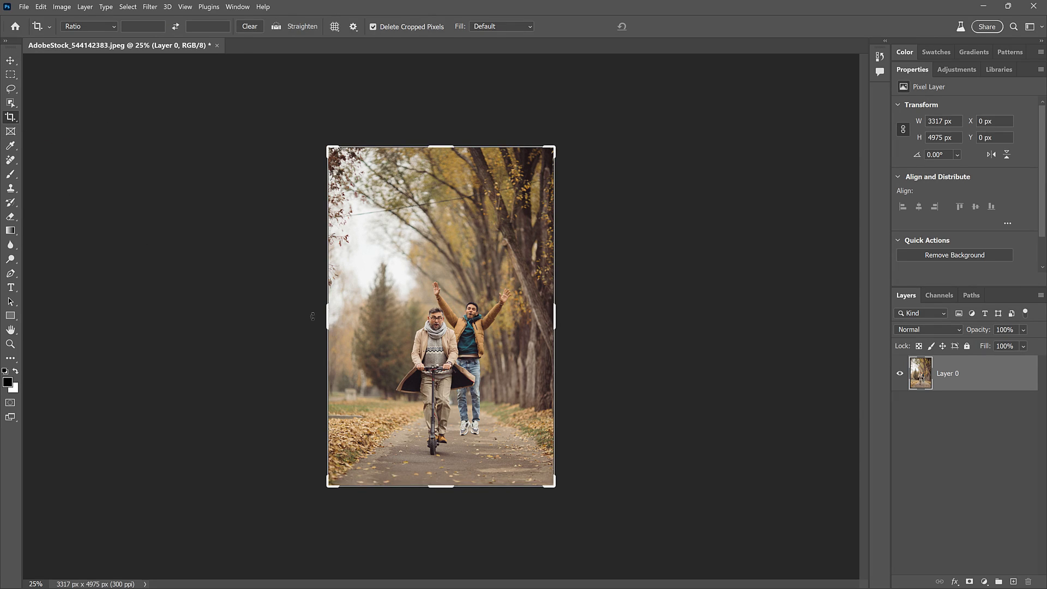
drag(327, 315, 329, 316)
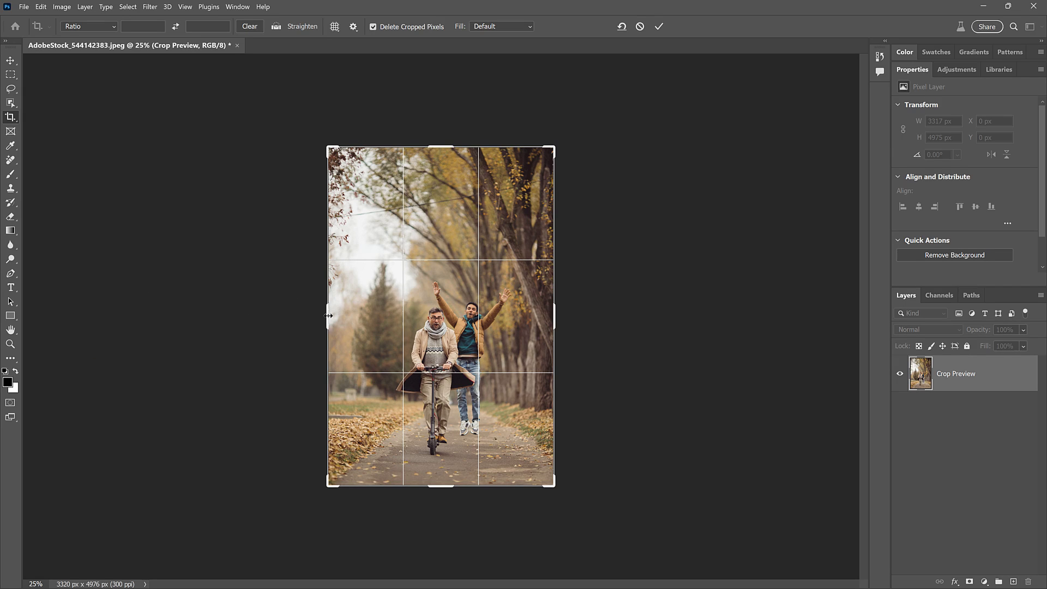
drag(329, 316, 214, 318)
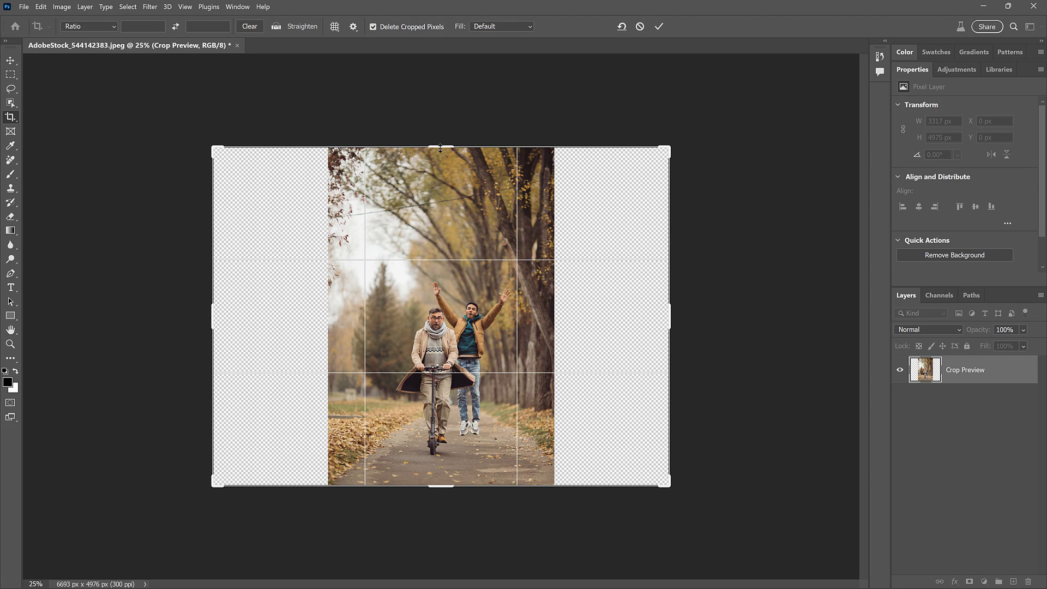
drag(441, 148, 448, 92)
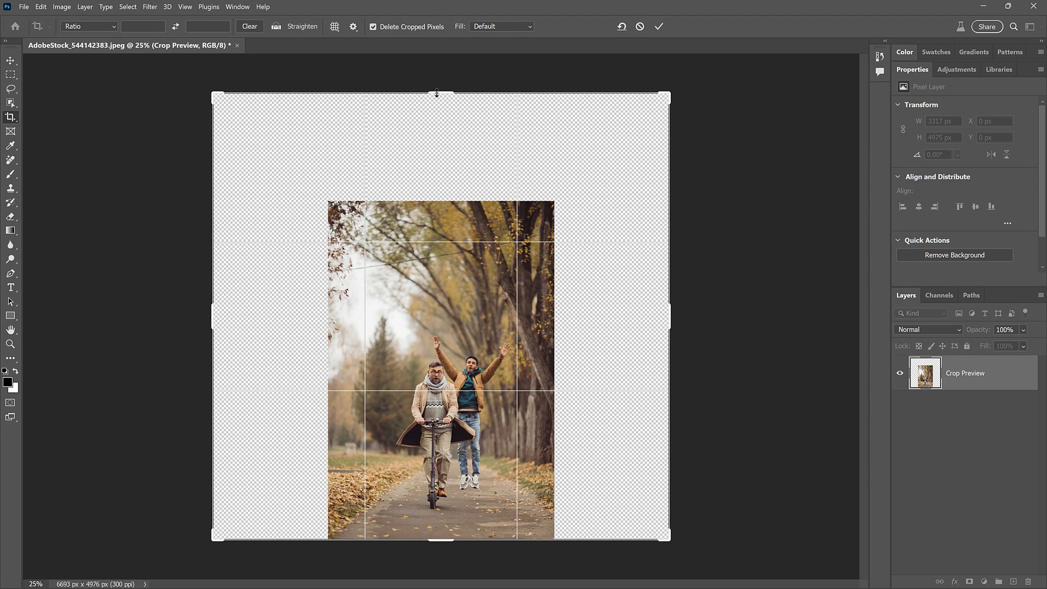
click(660, 27)
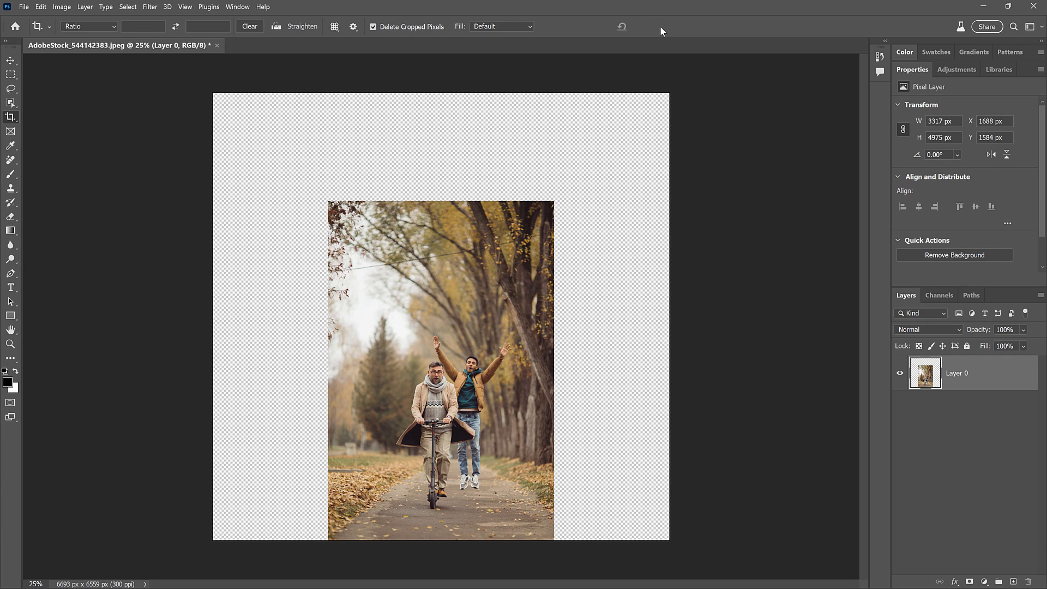
Generative-fill the empty left strip with autumn trees and leaf-covered ground, empty prompt
click(12, 77)
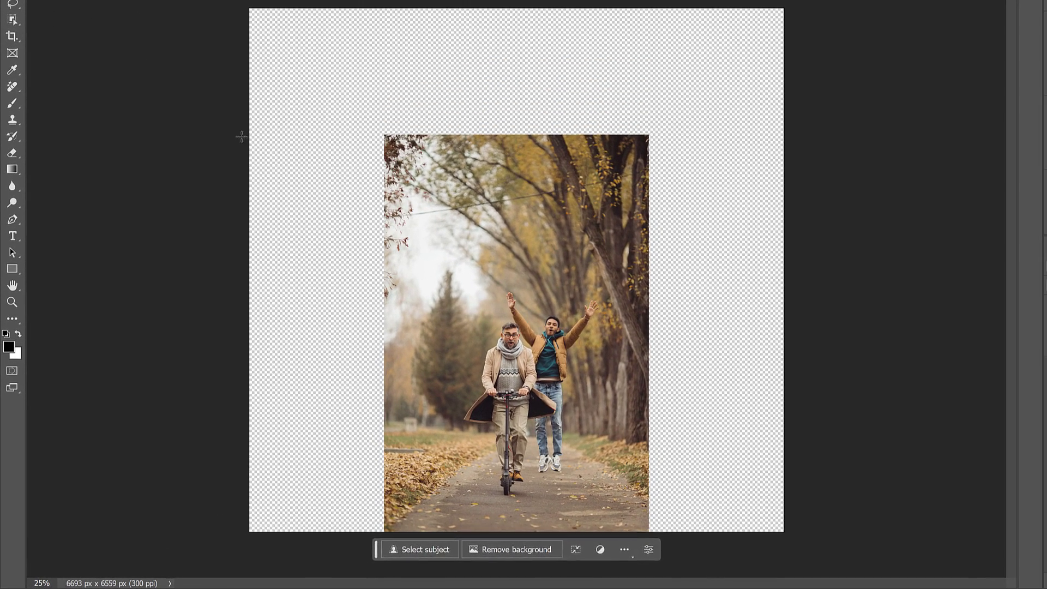
mouse_move(241, 136)
mouse_down()
mouse_move(385, 204)
mouse_move(385, 218)
mouse_up()
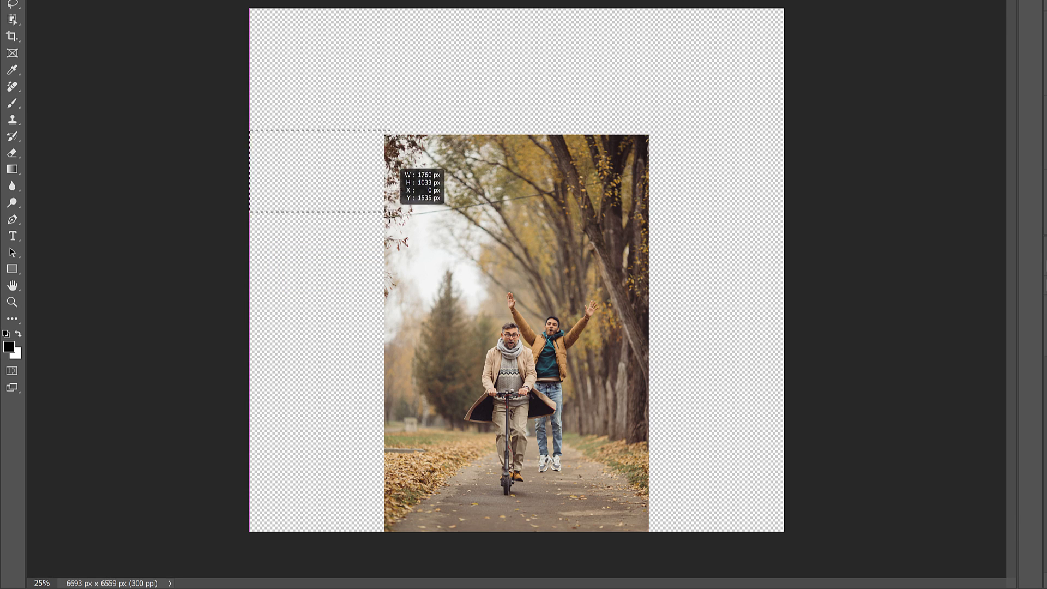
mouse_move(386, 218)
mouse_down()
mouse_move(389, 187)
mouse_move(385, 219)
mouse_up()
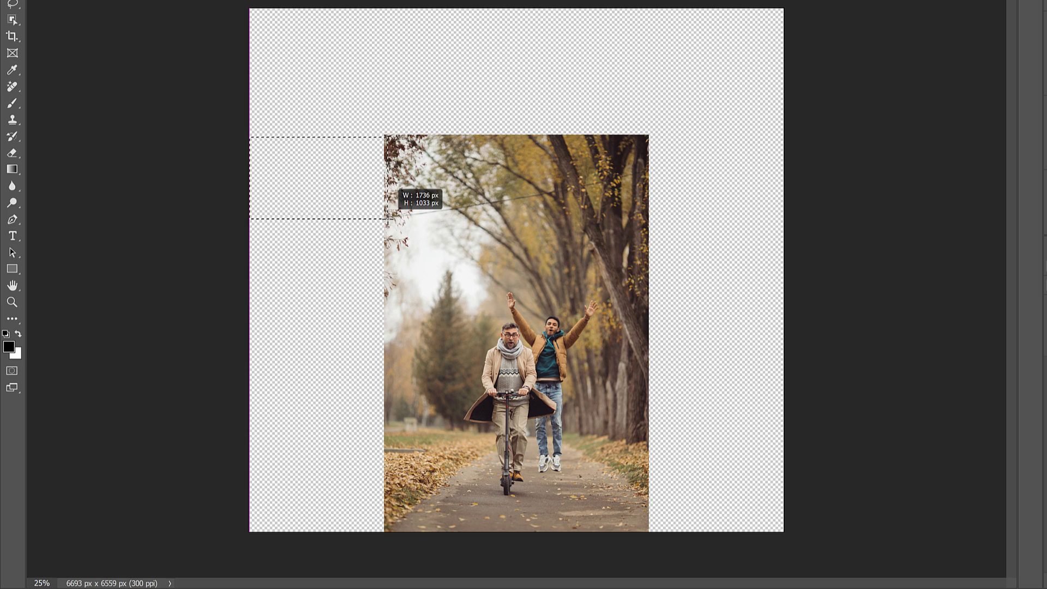
drag(385, 219, 388, 535)
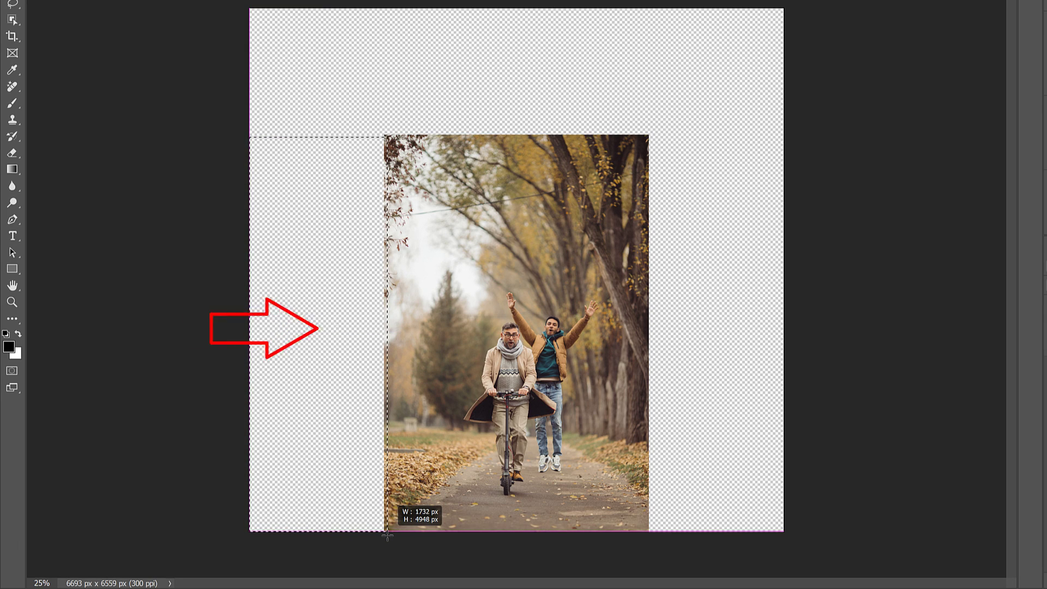
drag(388, 535, 389, 535)
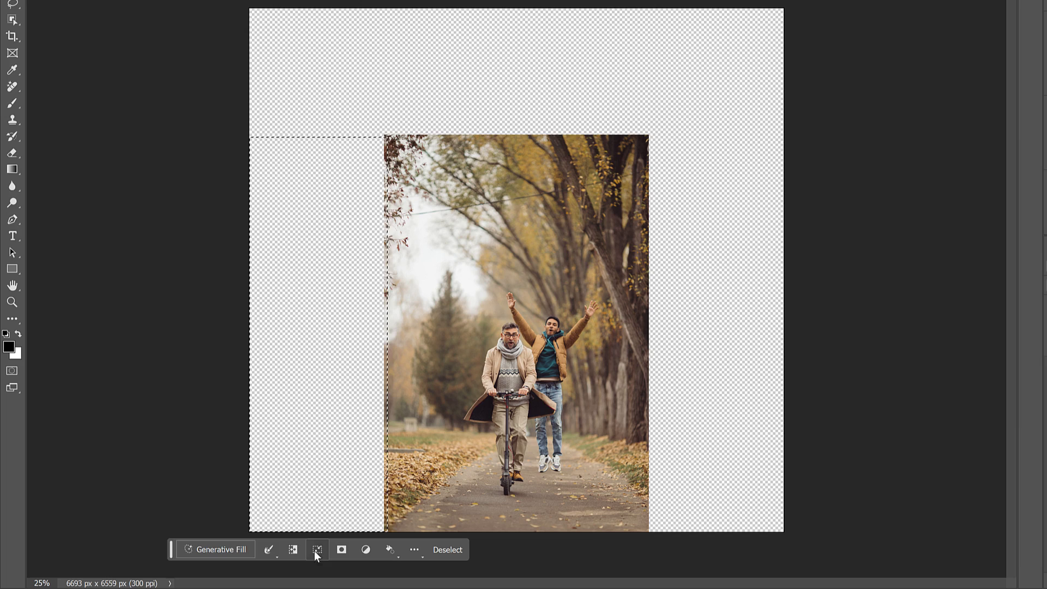
click(249, 550)
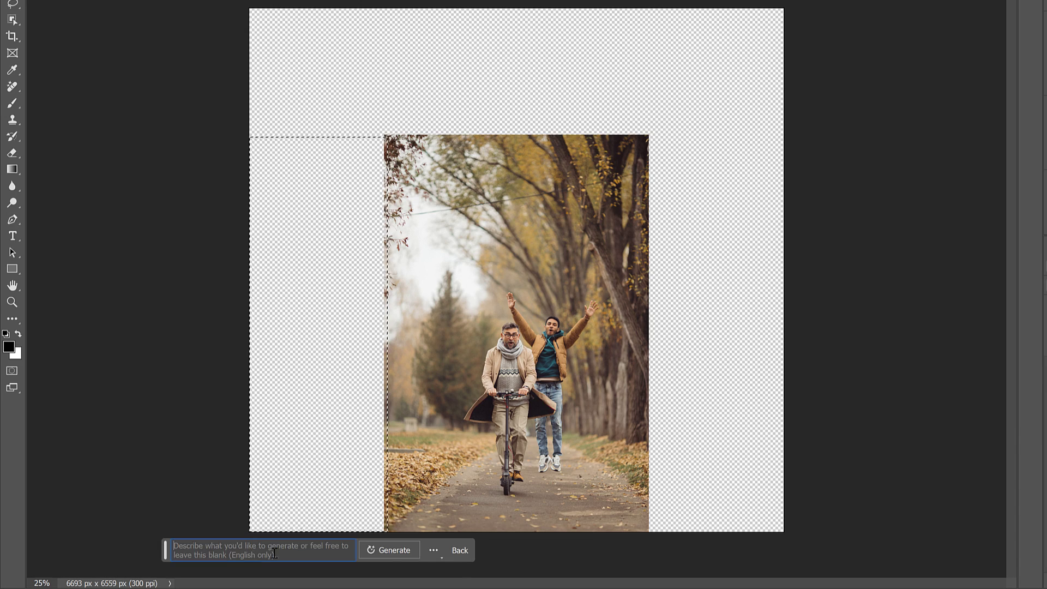
click(415, 553)
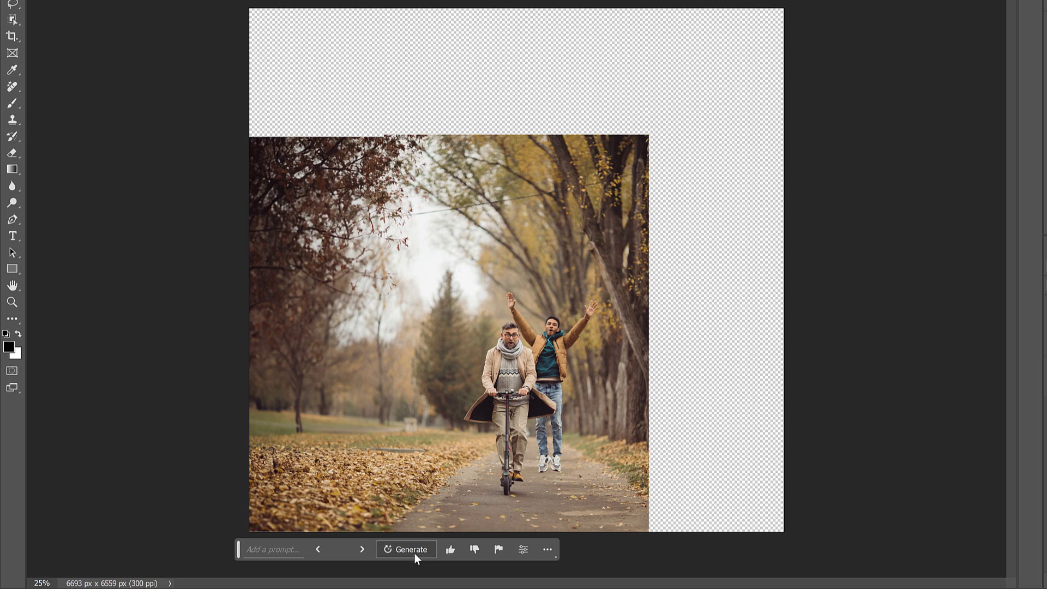
Cycle through the generated variations for the left side
click(366, 552)
click(366, 552)
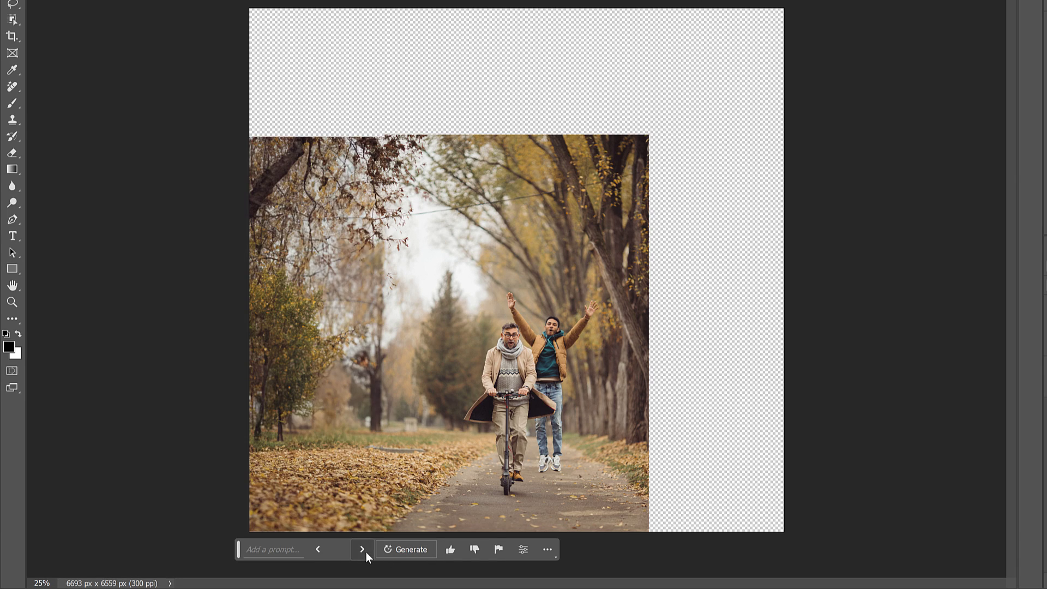
click(366, 552)
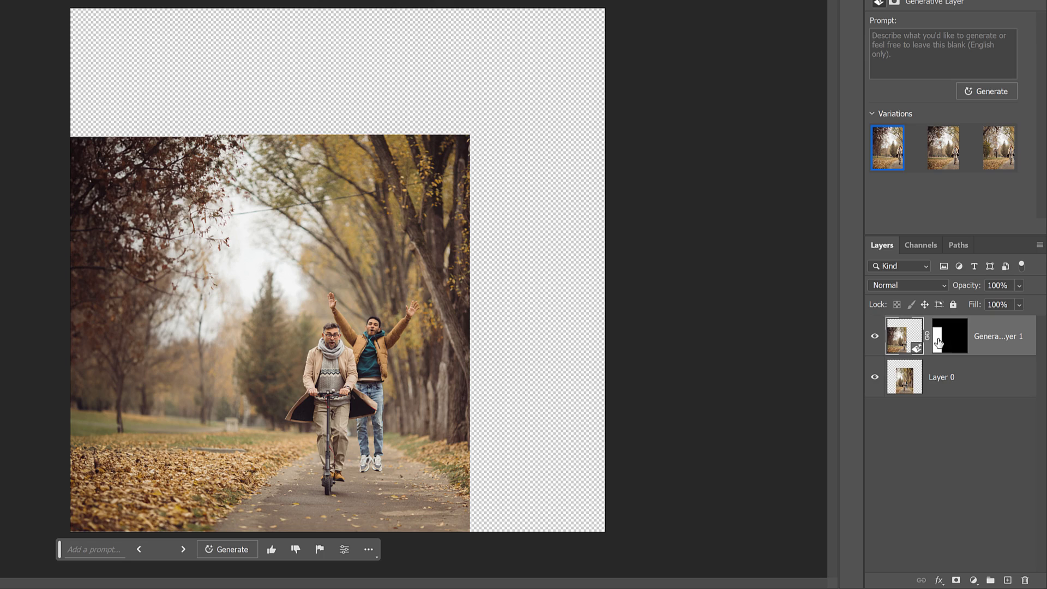
Generative-fill the empty right strip with massive tree trunks on a second generative layer
mouse_move(467, 137)
mouse_down()
mouse_move(577, 384)
mouse_move(615, 535)
mouse_up()
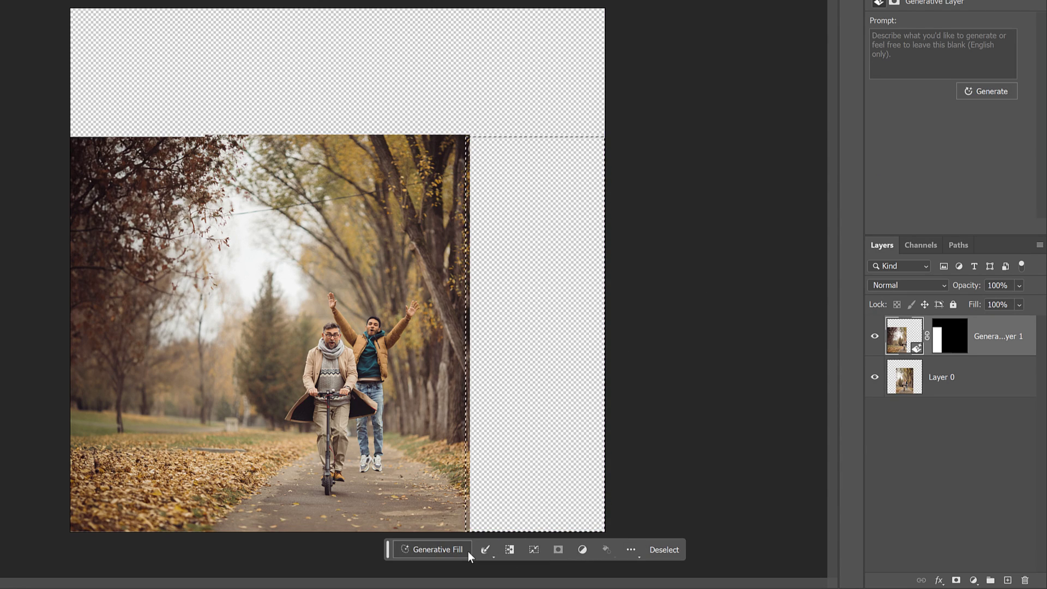
click(437, 550)
click(631, 553)
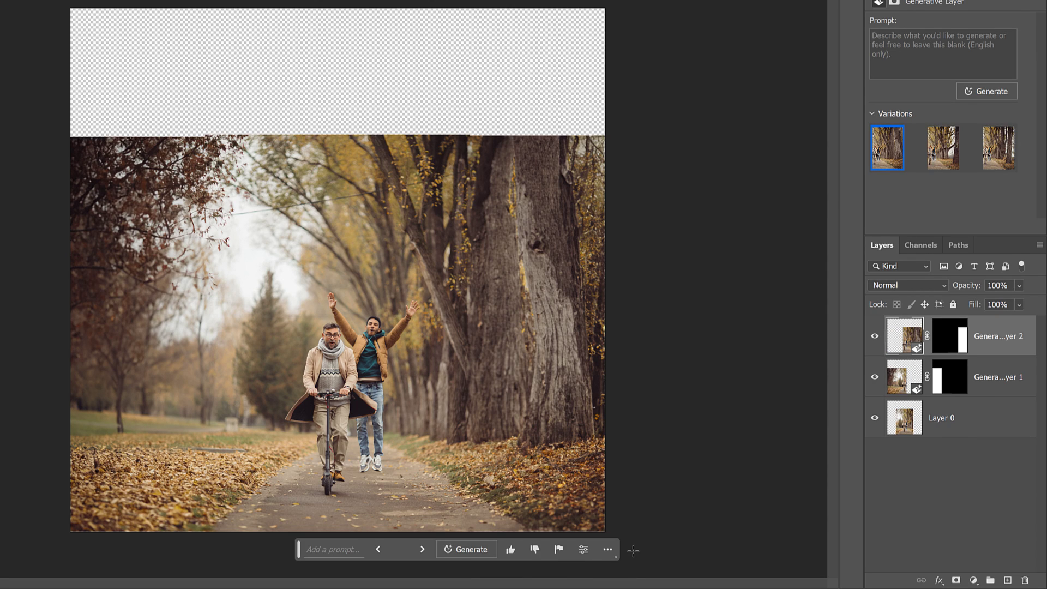
Preview the other variations, keep the first, and toggle the layer's visibility to compare
click(426, 553)
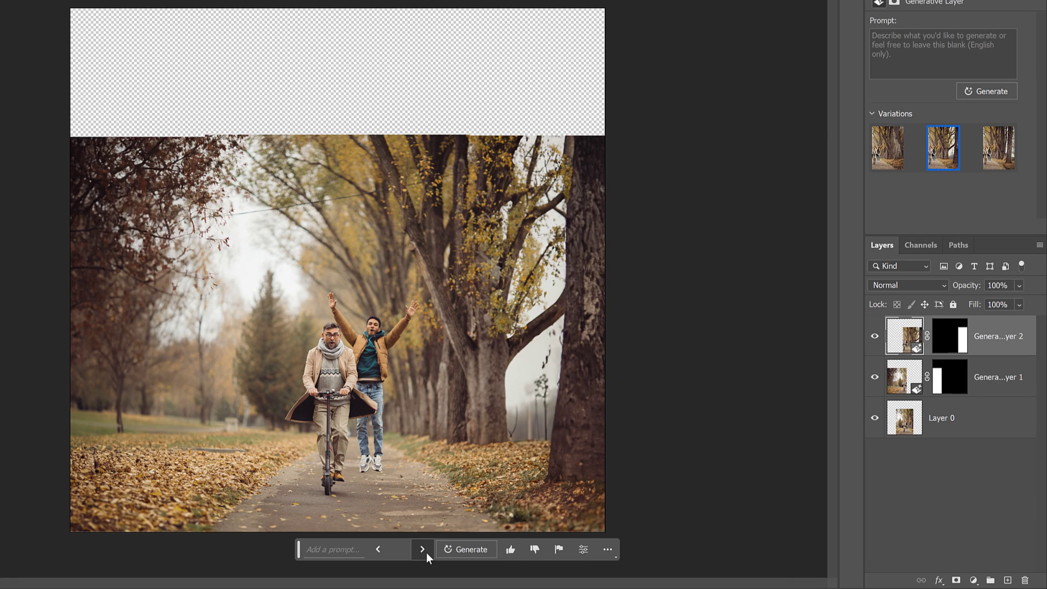
click(422, 549)
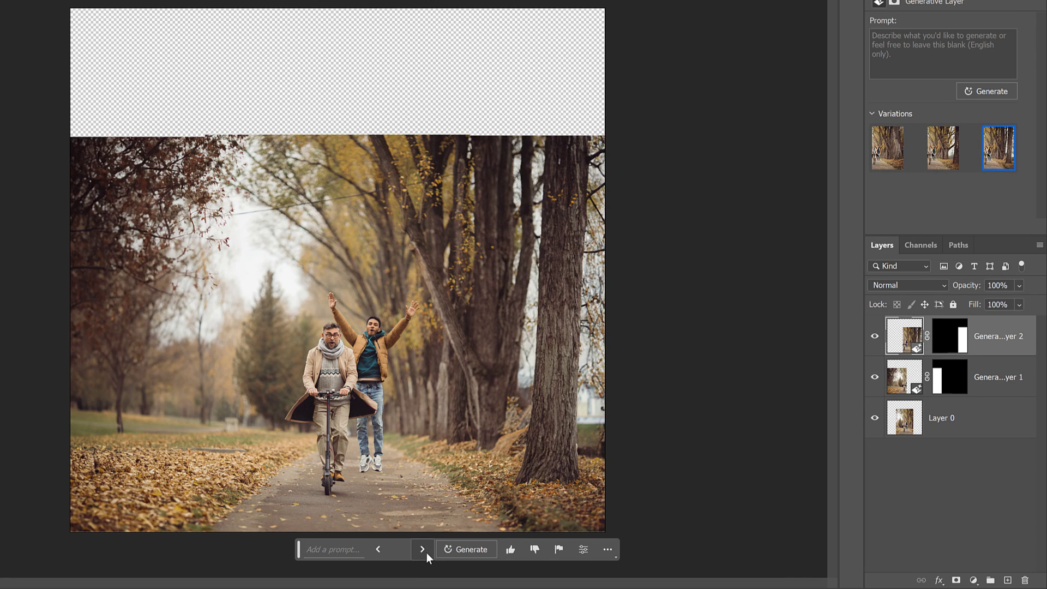
click(426, 553)
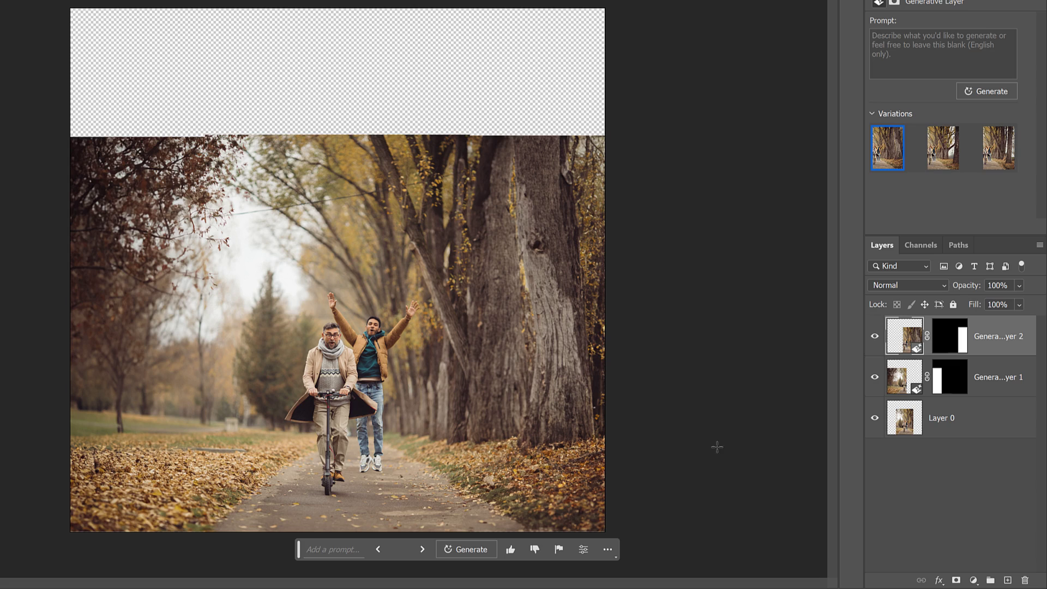
click(875, 338)
click(875, 337)
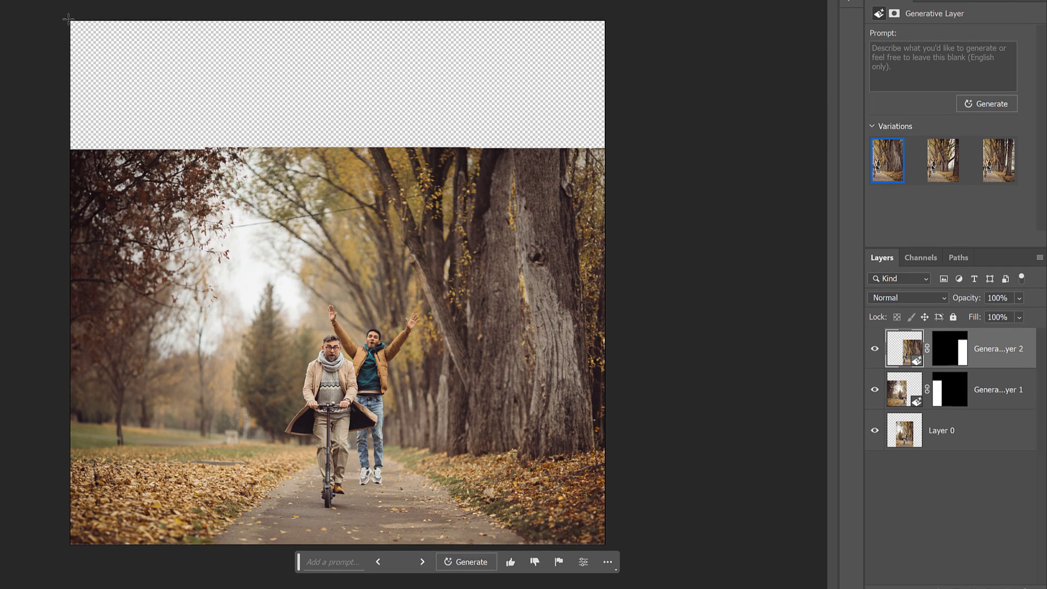
Generative-fill the empty band above the photo with treetops on a third generative layer
drag(67, 19, 607, 151)
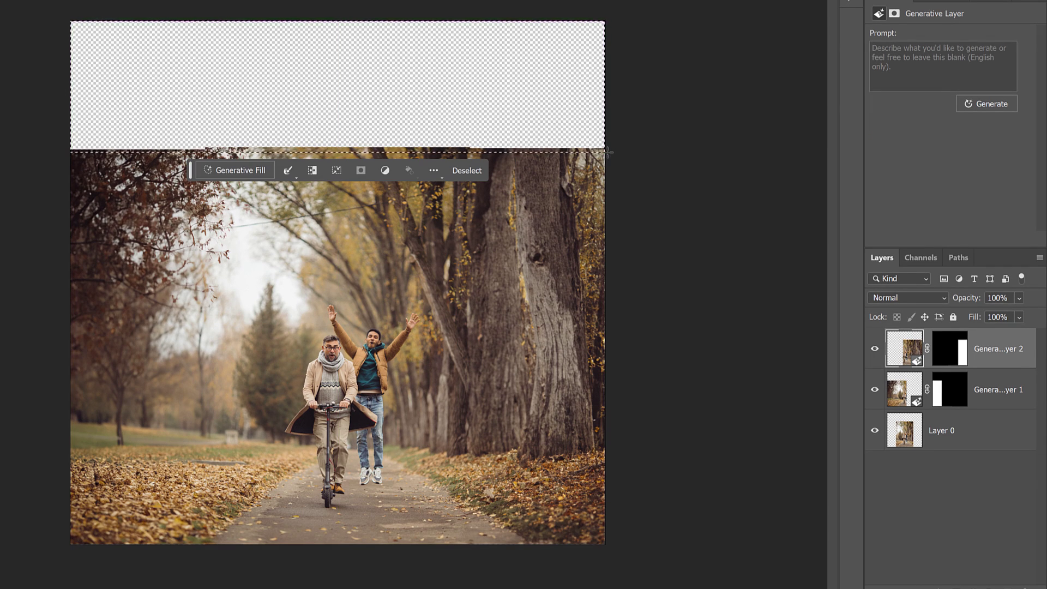
click(270, 174)
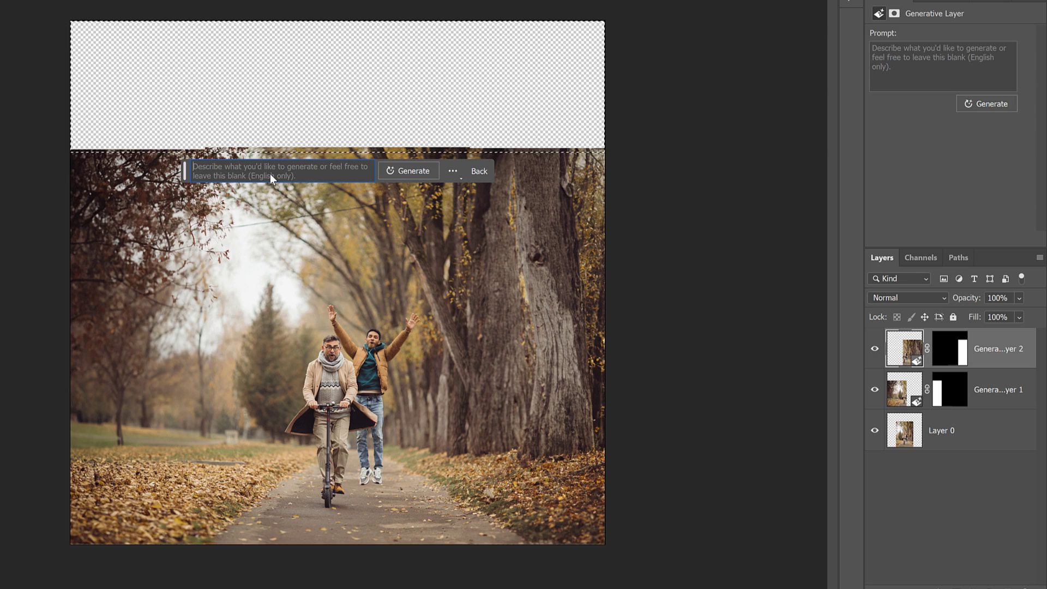
click(435, 173)
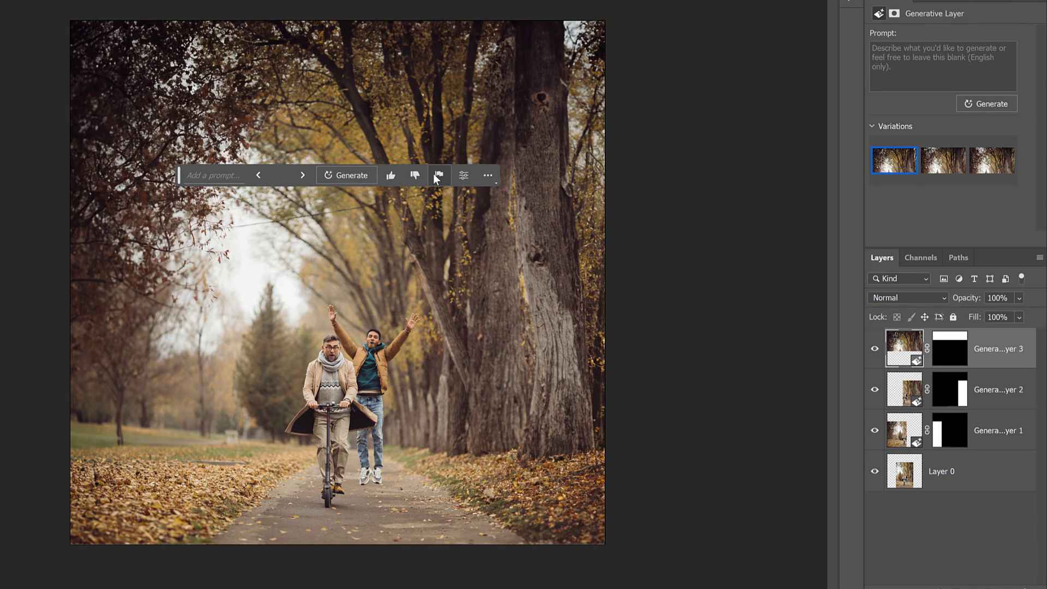
Move the options bar off the treetops, try the variations and keep the second one
drag(178, 178, 189, 284)
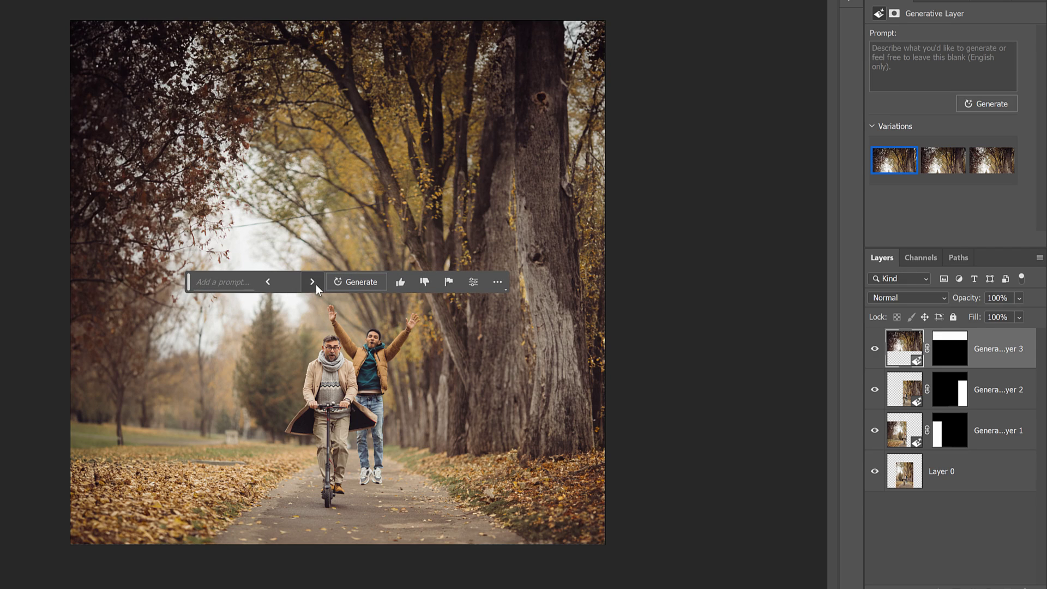
click(313, 281)
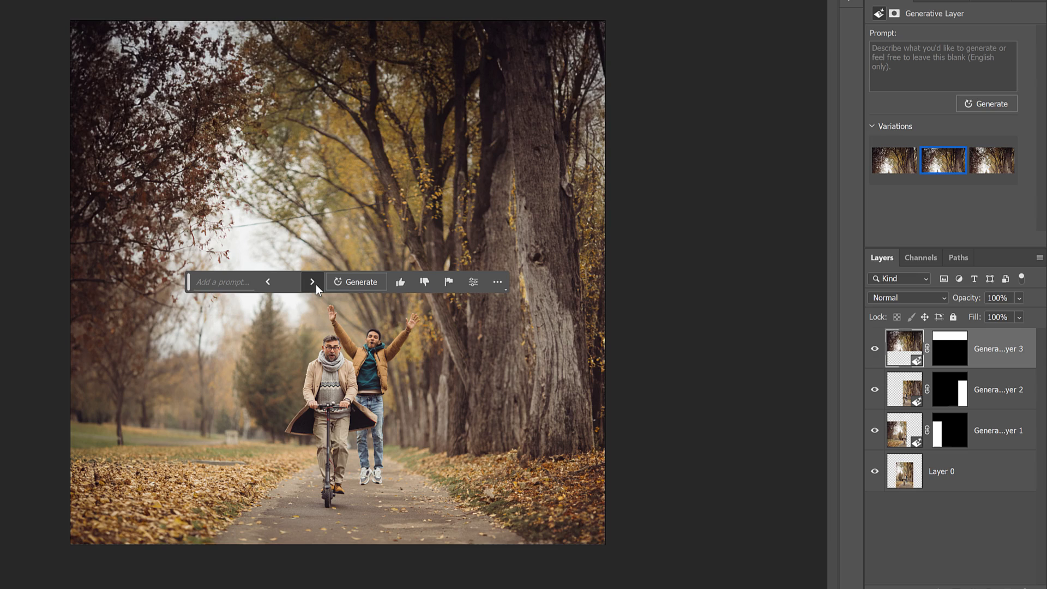
click(313, 283)
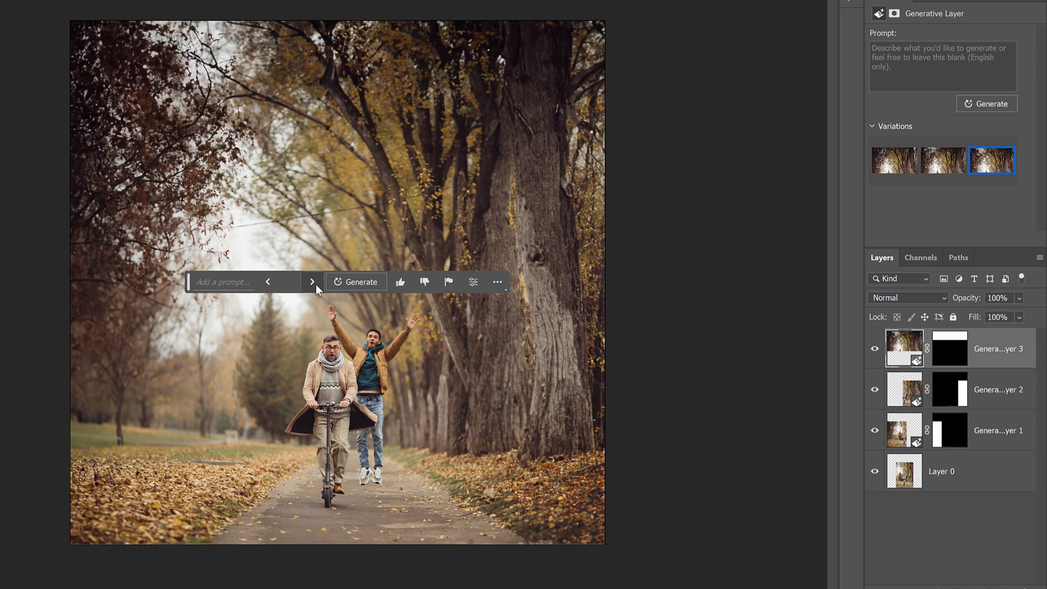
click(270, 283)
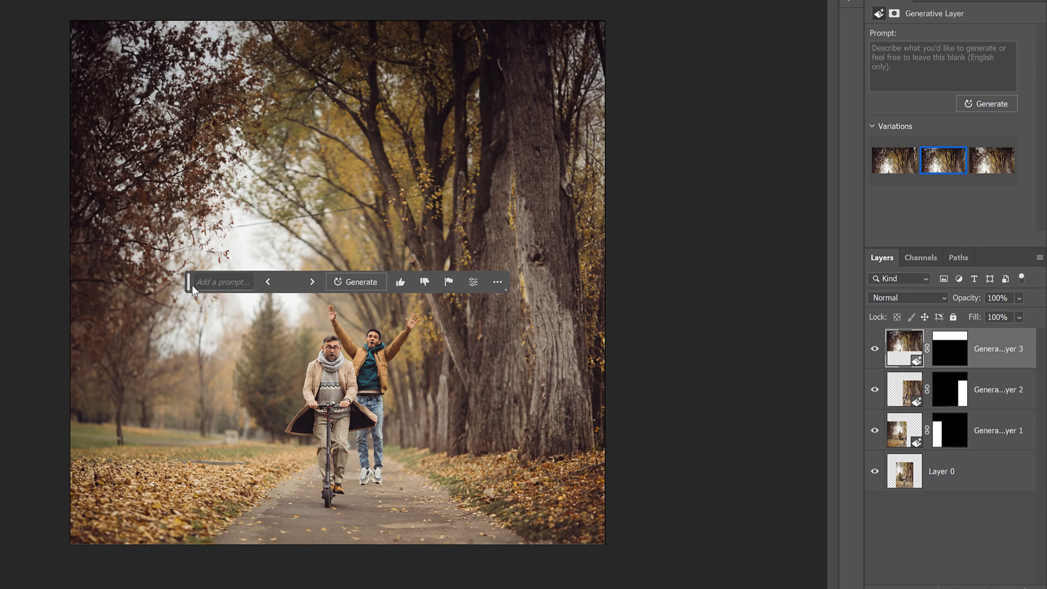
mouse_move(190, 284)
mouse_down()
mouse_move(203, 319)
mouse_move(193, 571)
mouse_up()
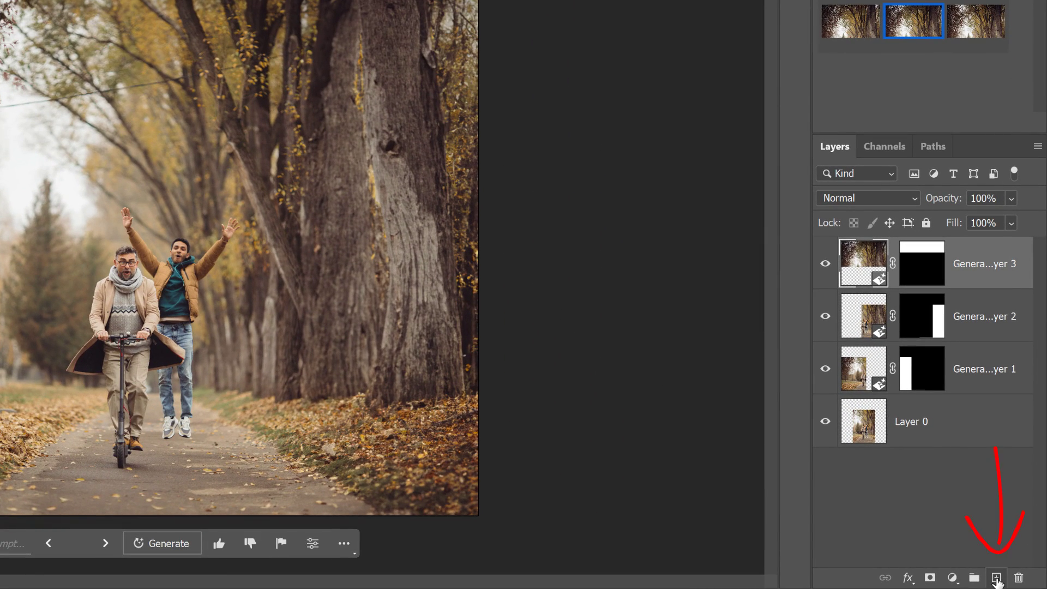
Add a new empty top layer and switch to the Remove Tool from the healing flyout
click(996, 579)
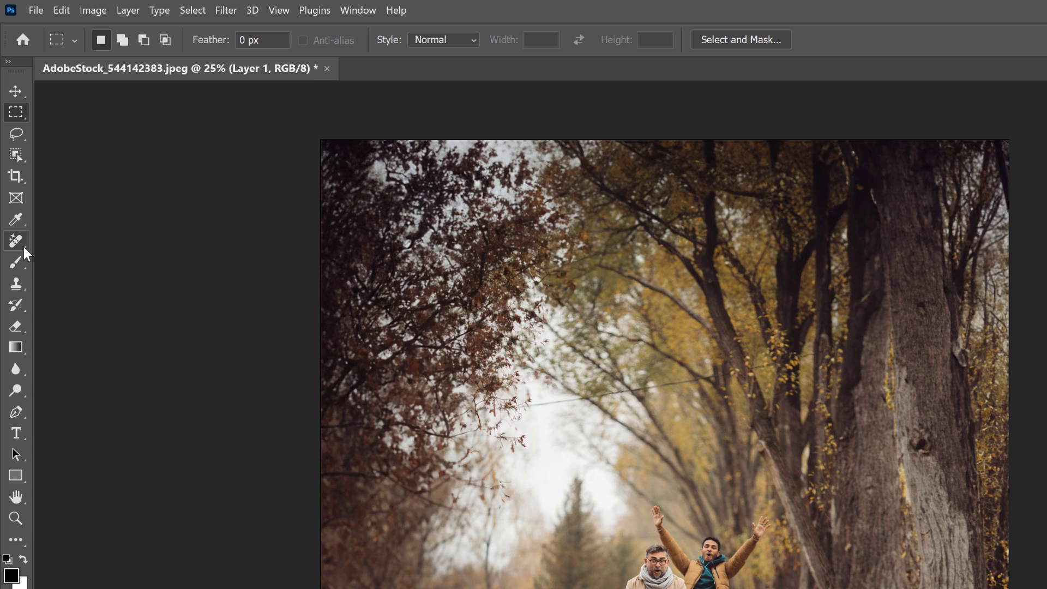
click(23, 245)
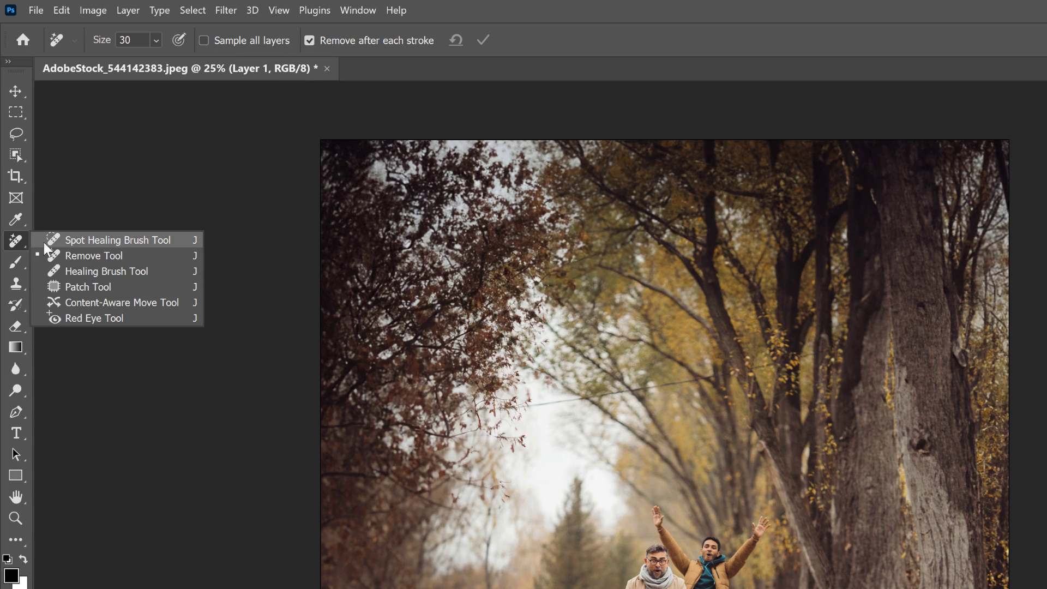
click(137, 261)
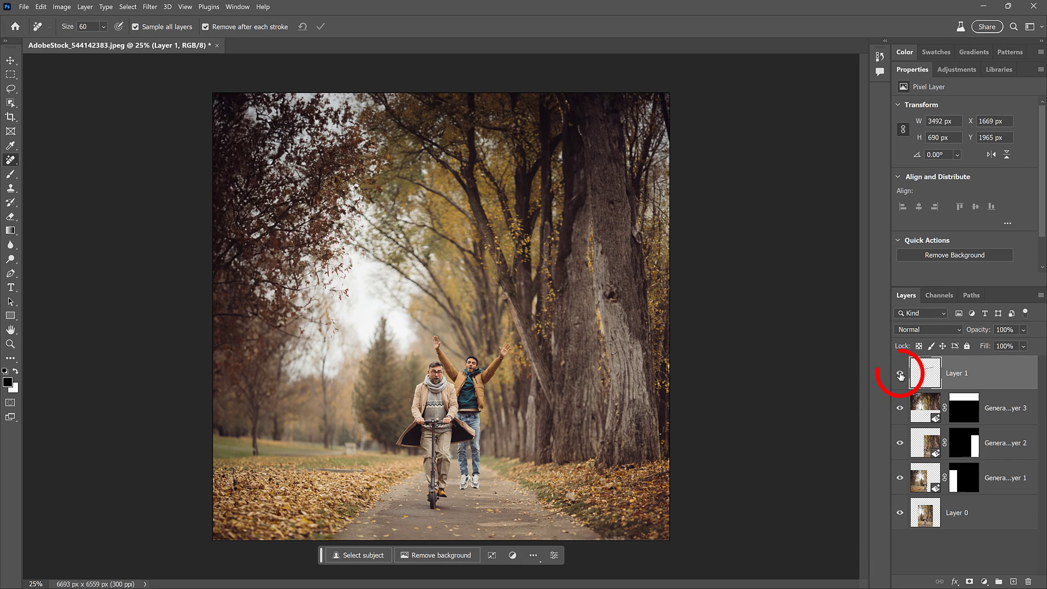
click(901, 374)
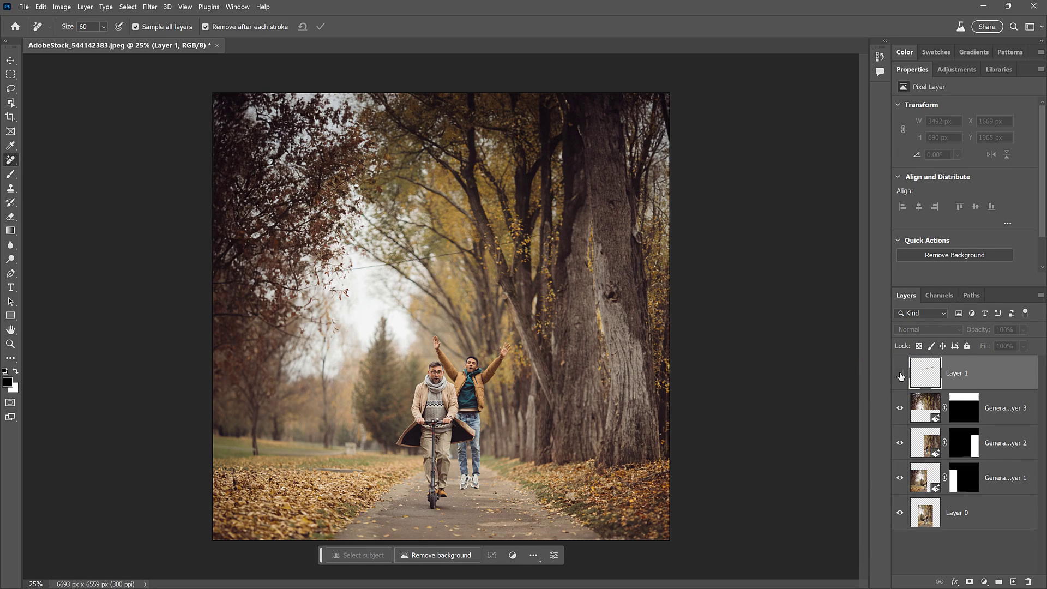
click(901, 374)
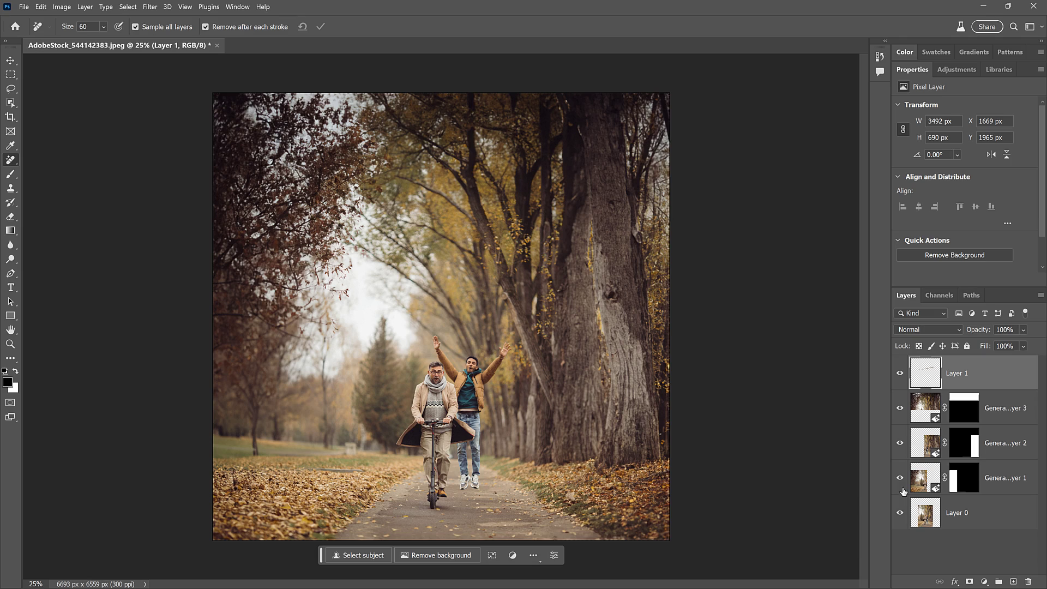
alt+click(901, 516)
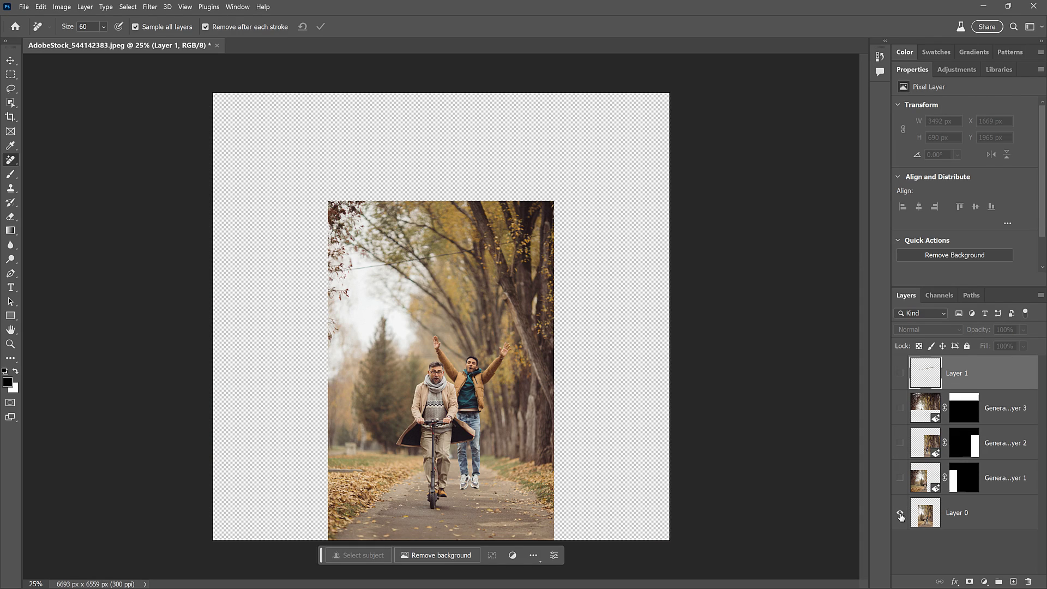
alt+click(901, 516)
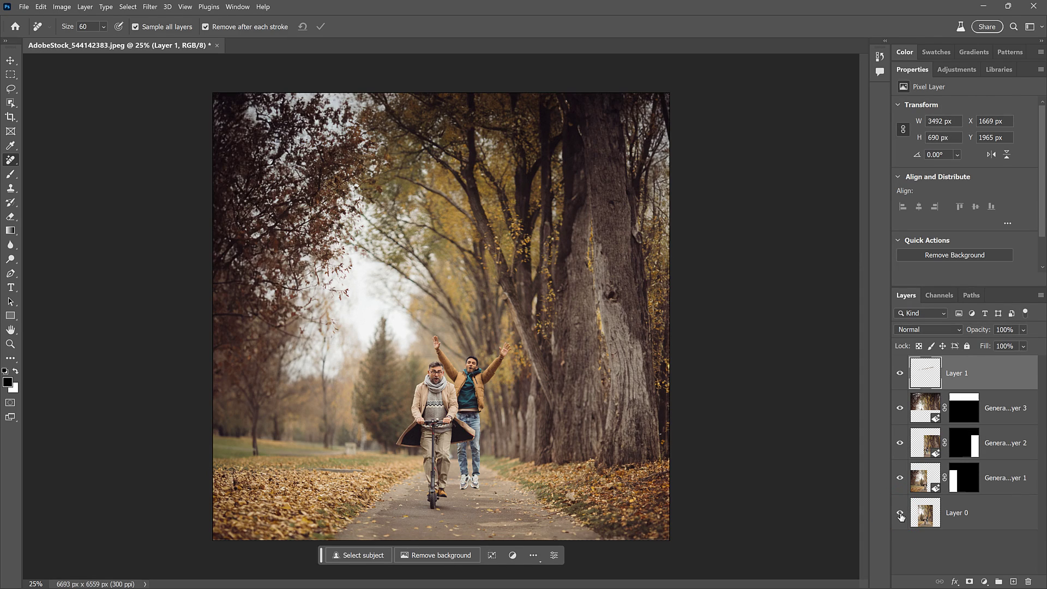